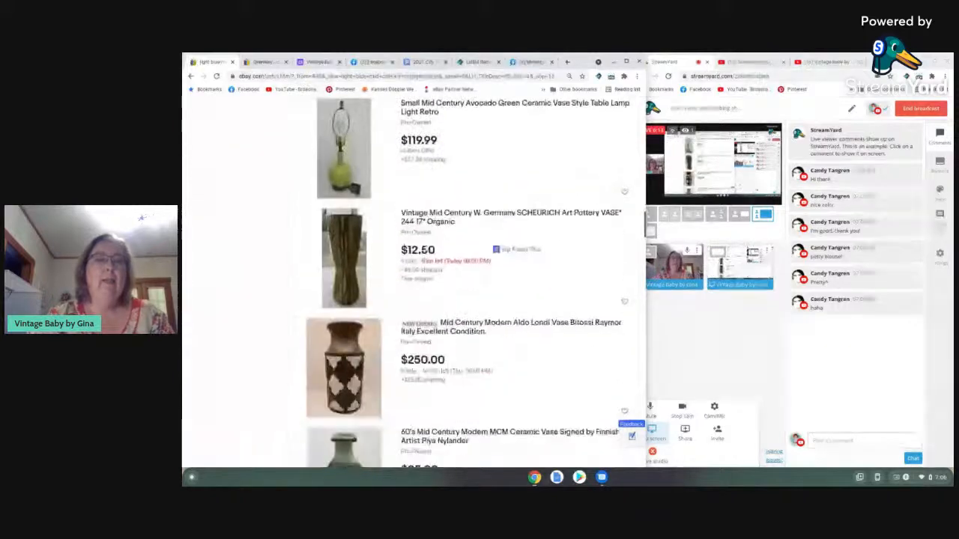
Start a new listing from the Seller Hub overview, using the Basic Template.
scroll(432, 242, down, 3)
scroll(431, 242, up, 15)
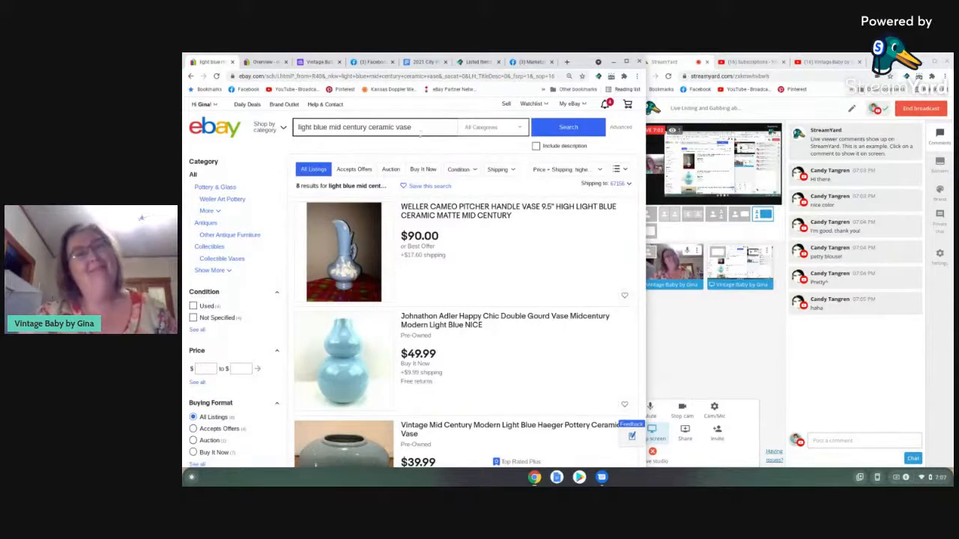
click(264, 62)
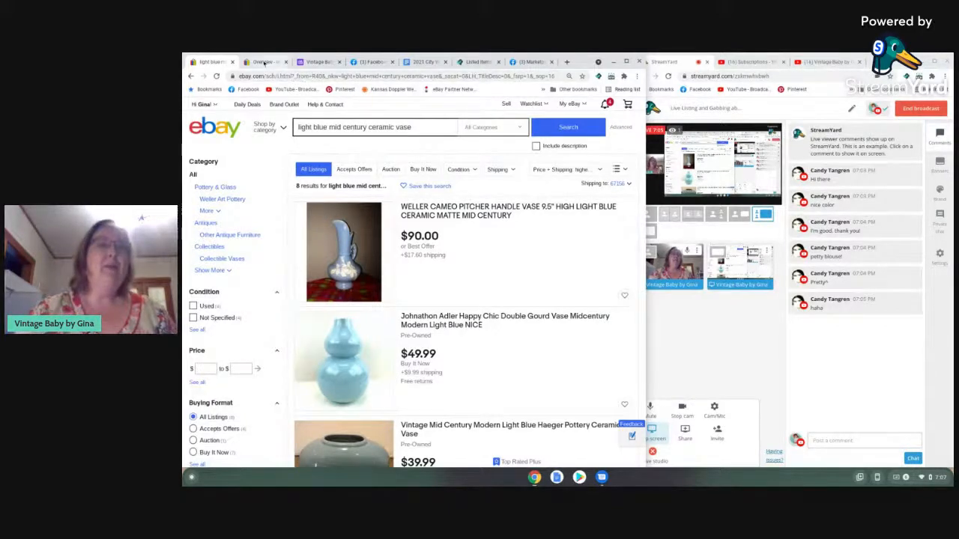
scroll(237, 283, down, 10)
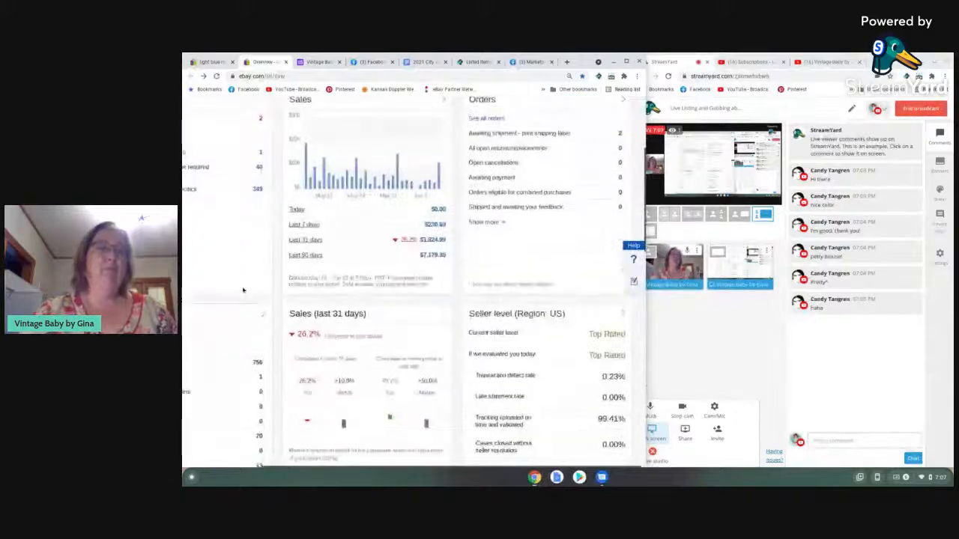
scroll(237, 282, up, 1)
drag(314, 465, 230, 467)
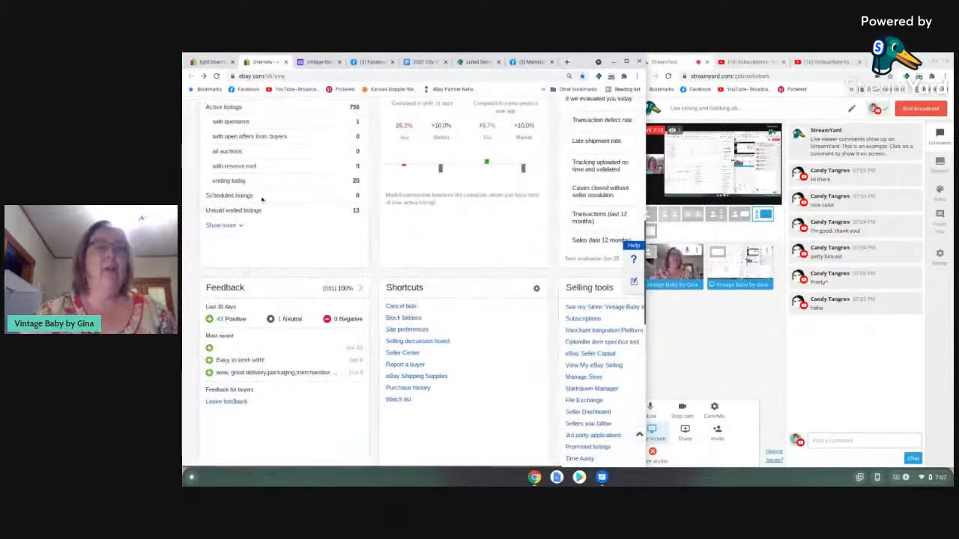
scroll(259, 217, up, 2)
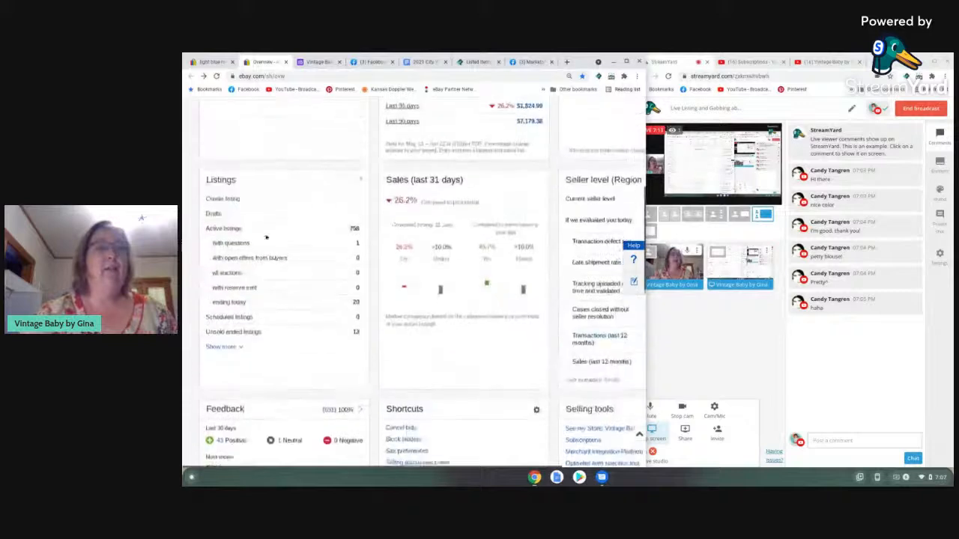
click(223, 208)
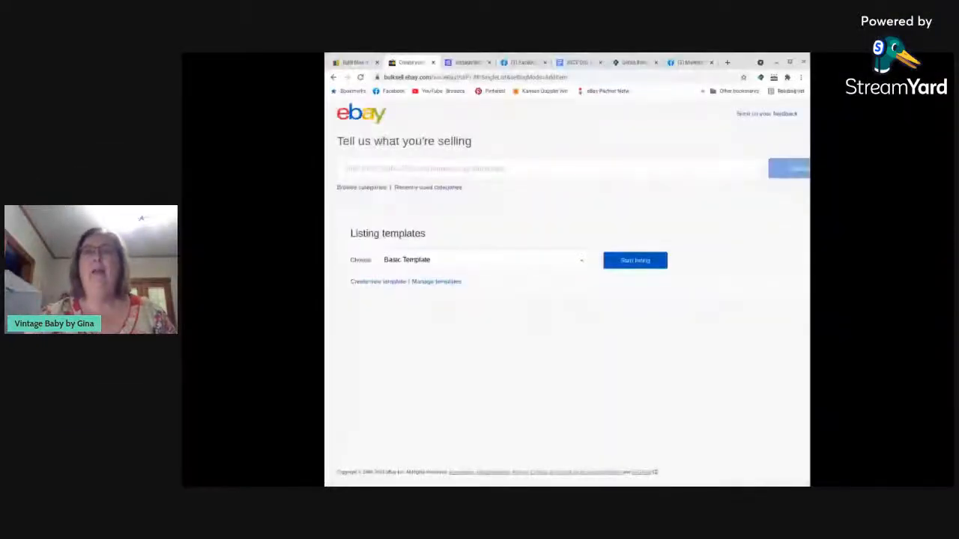
drag(809, 217, 828, 217)
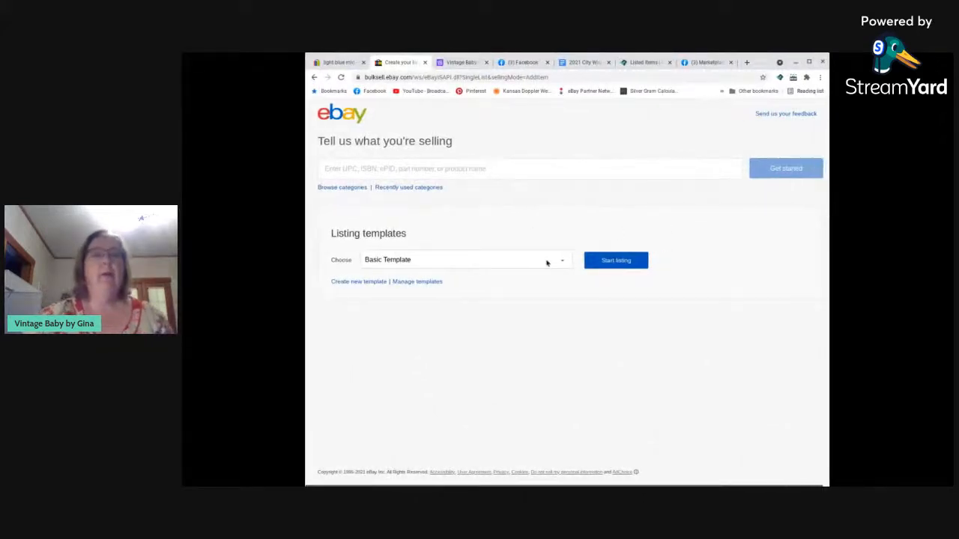
click(608, 259)
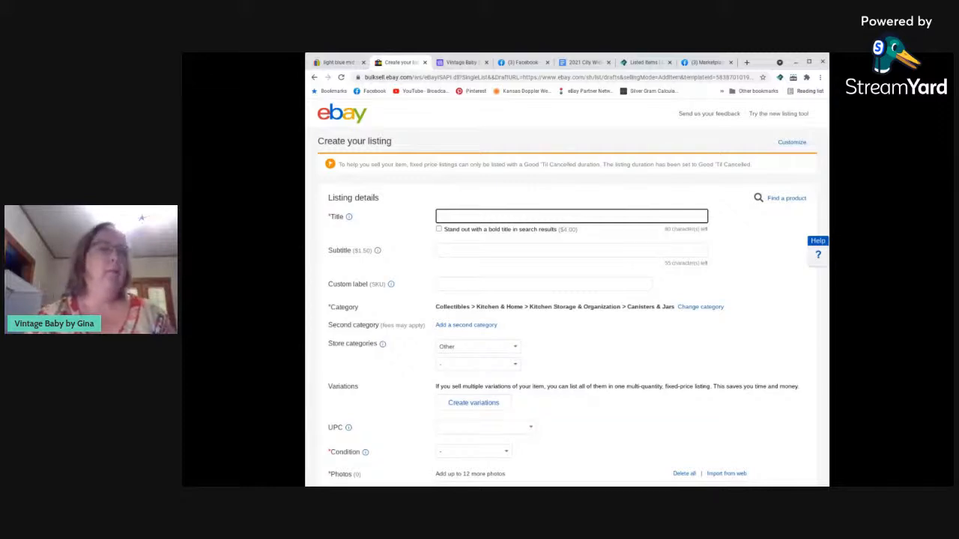
Enter the listing title "Light Powder Blue Mid Century Style Ceramic Vase".
text(Light Blue Mid Century Style Ceramic Vase)
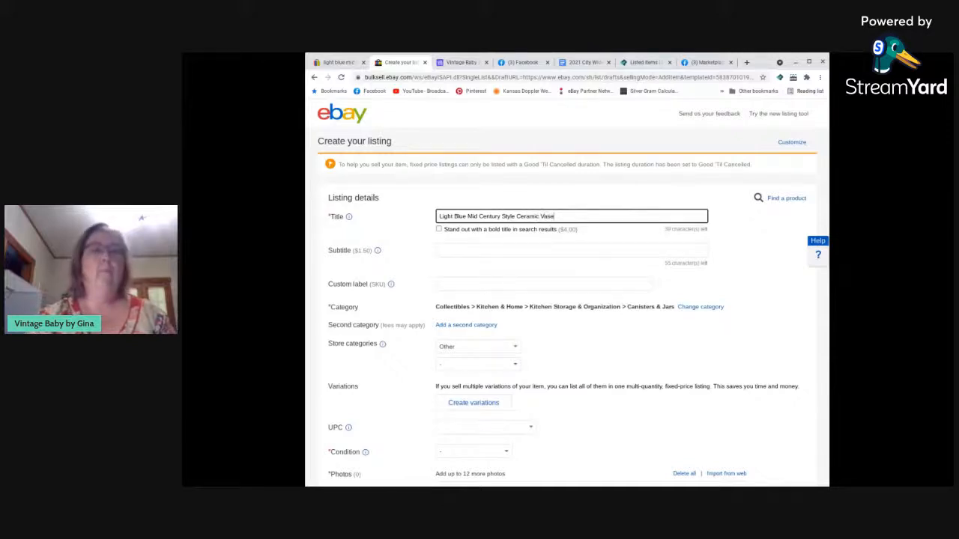
key(Left)
key(Left)
key(Left)
key(Left)
key(Left)
key(Left)
key(Left)
key(Left)
text(Powder)
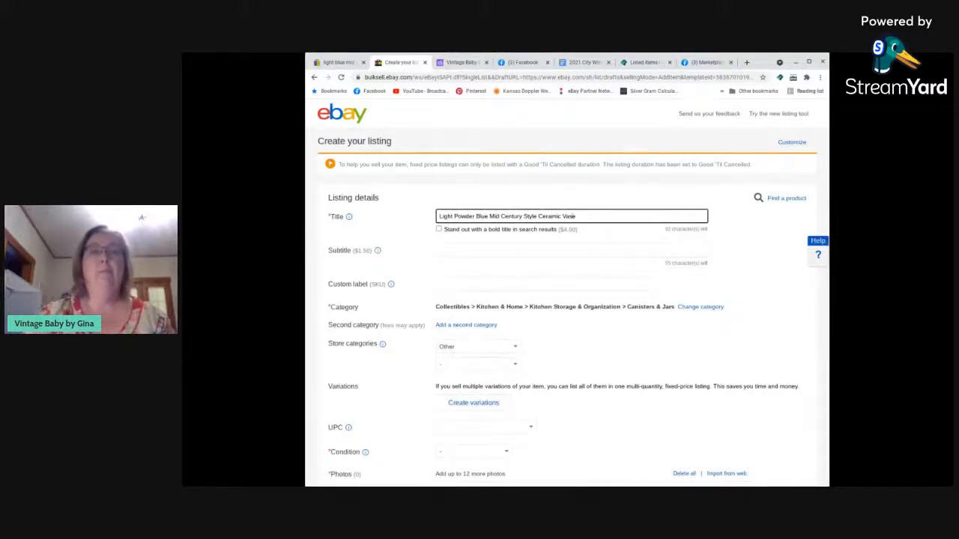
Extend the title with ", Unmarked, 6" T 4.5" W 3" D" and select the whole title text.
text(, Unmarked,)
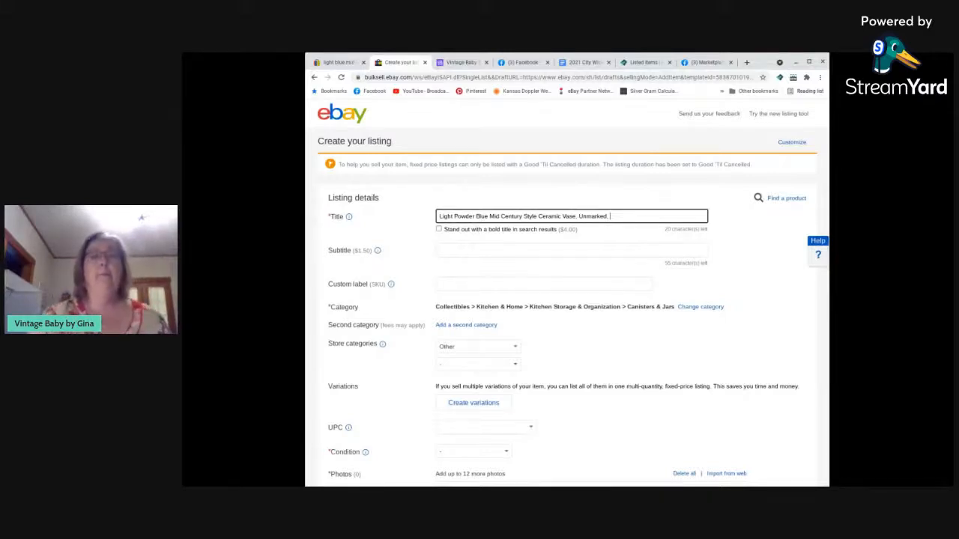
text(6" )
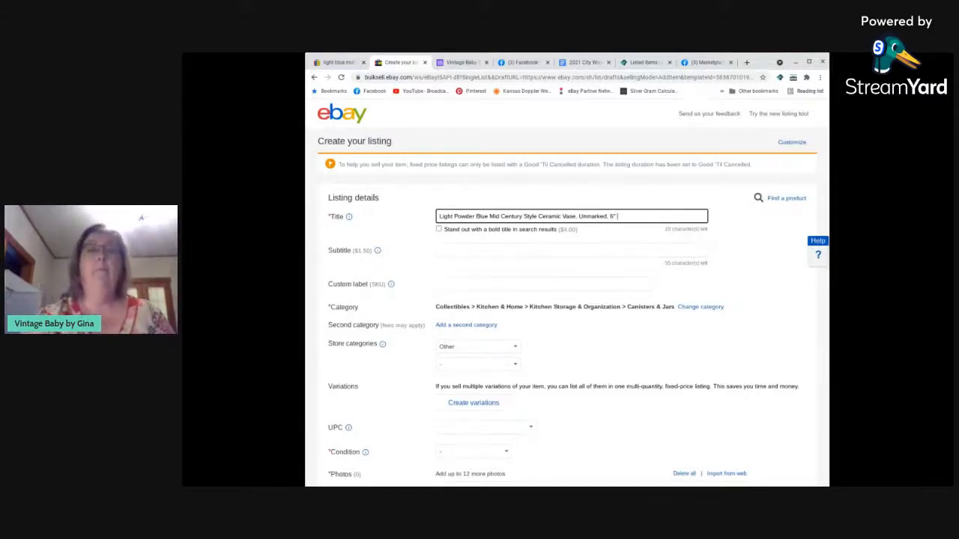
text(T 4)
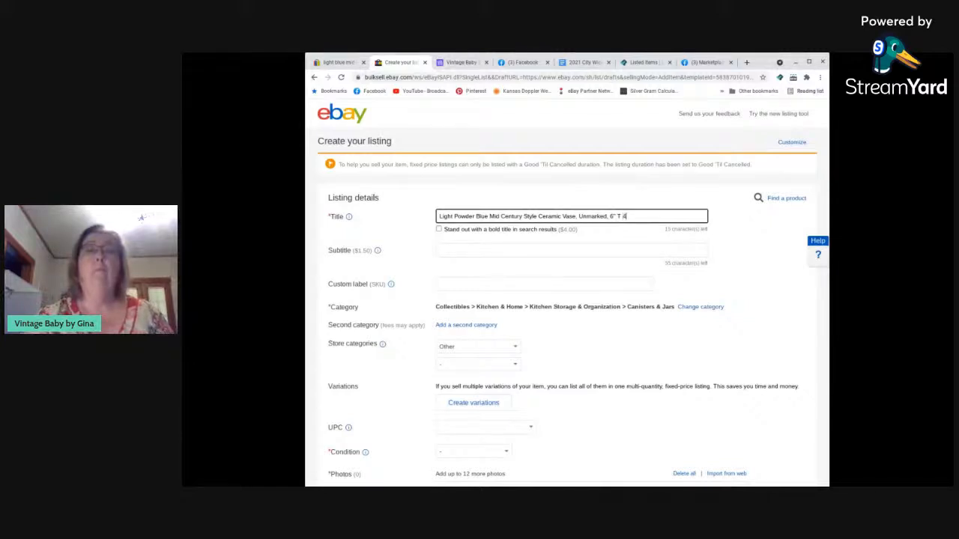
text(.5" W 3" D)
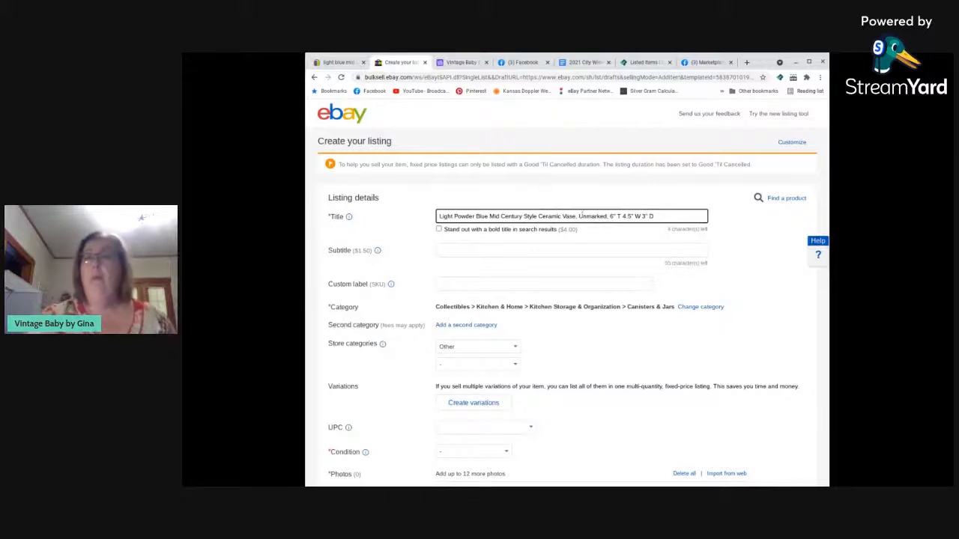
triple_click(601, 215)
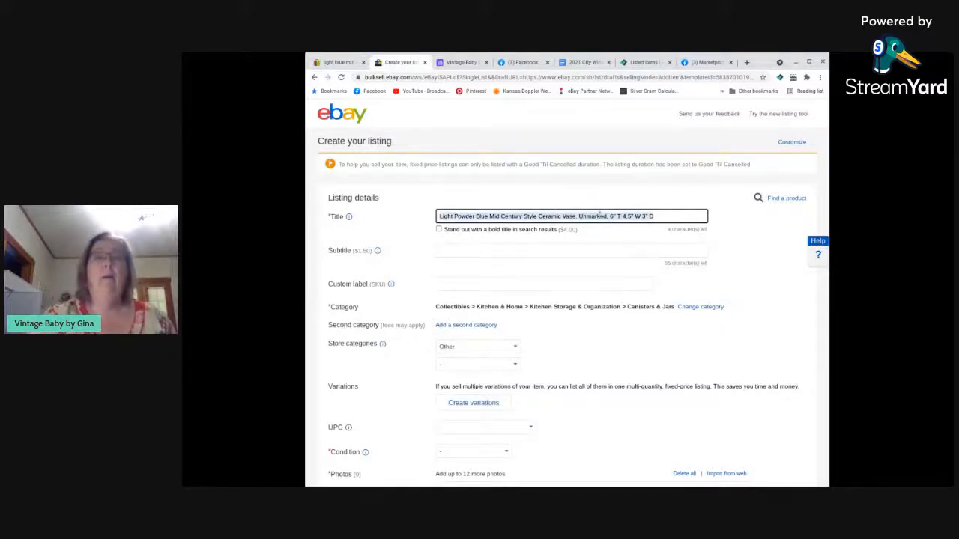
Fill in the custom label (SKU) as "$1.49 Goodwill Winfield 3/15/2020".
scroll(550, 274, down, 1)
click(540, 256)
text(1)
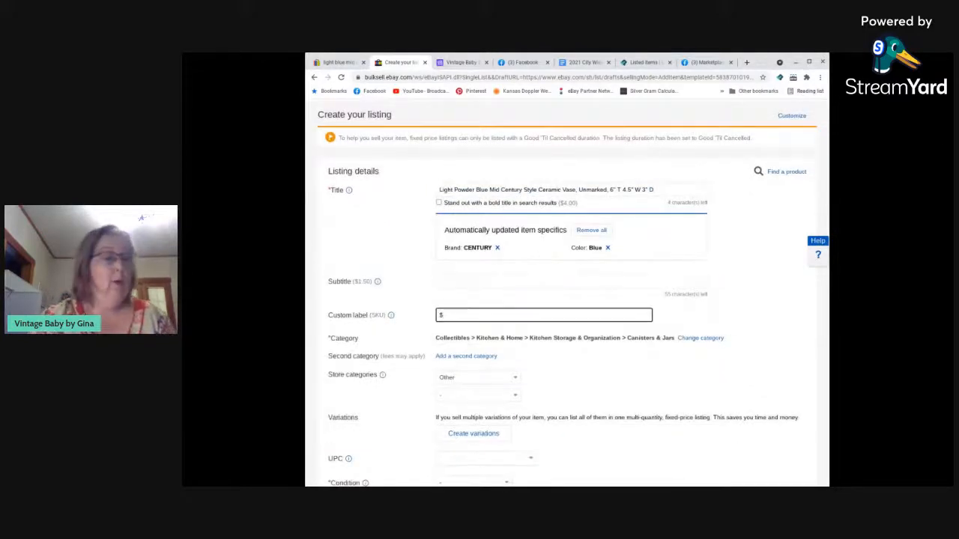
text(1.49)
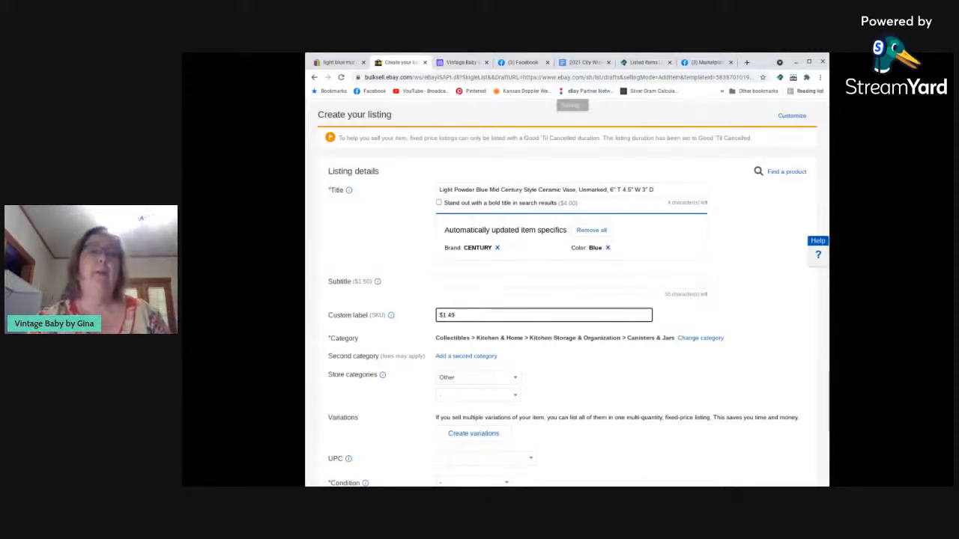
text( Goodwill Wim)
text(field 3/15/2020)
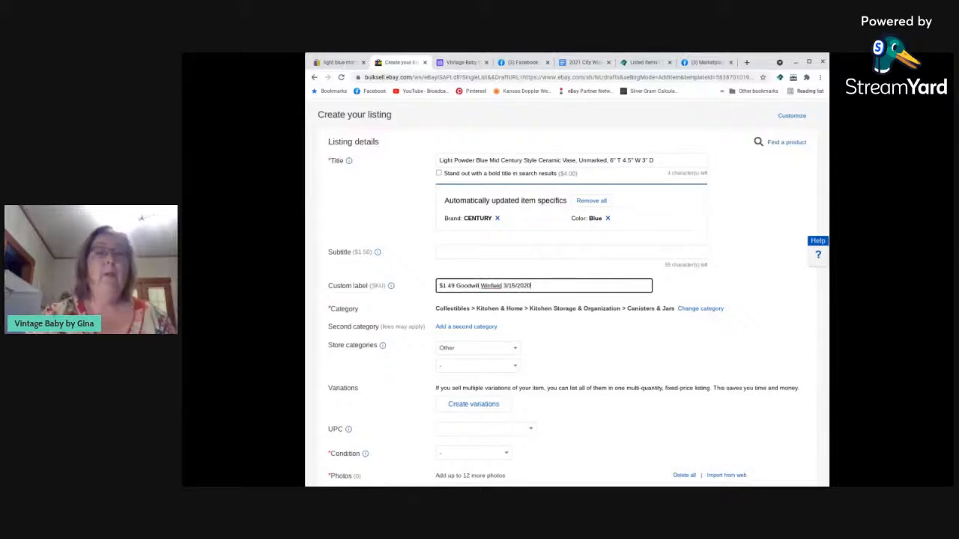
Change the listing category to the suggested Collectibles > Decorative Collectibles > Vases.
click(698, 310)
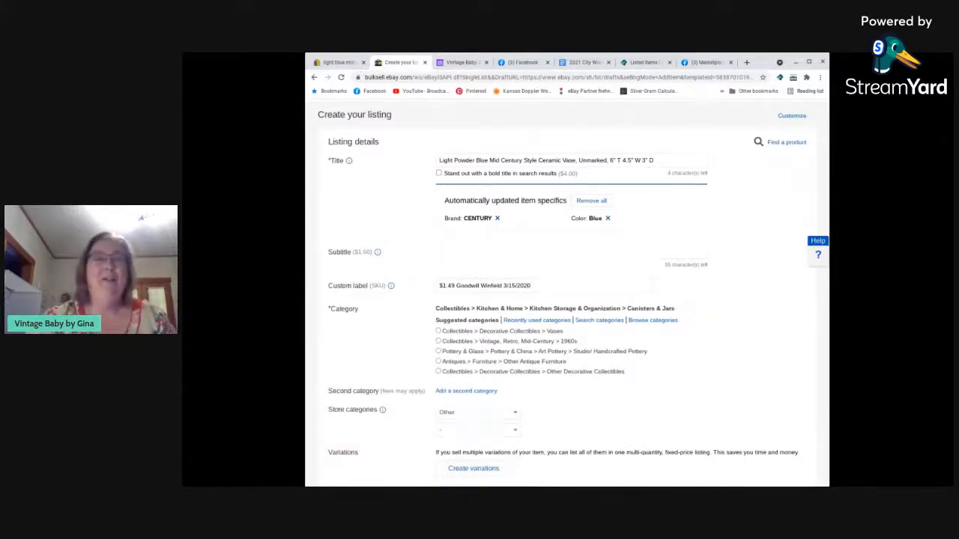
scroll(410, 323, down, 1)
scroll(409, 322, down, 1)
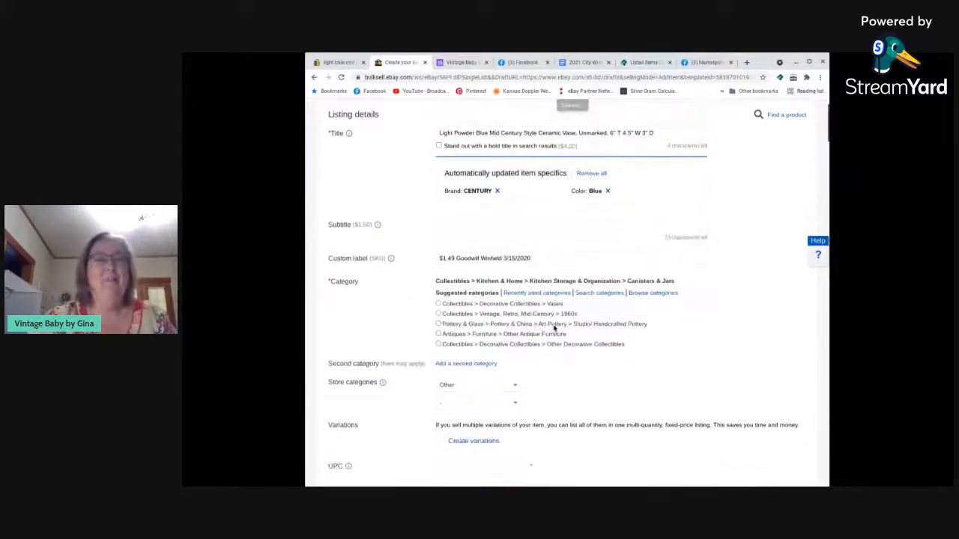
click(486, 305)
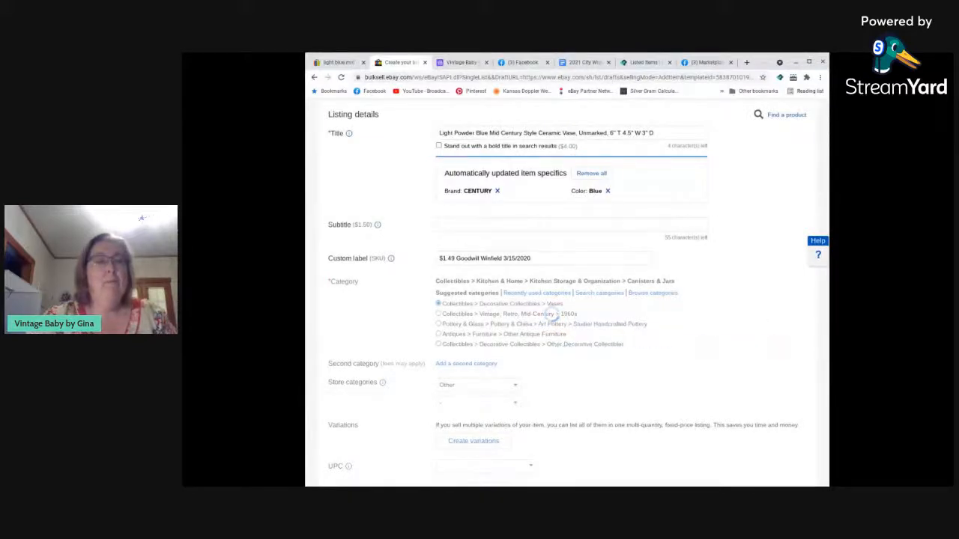
scroll(554, 330, down, 4)
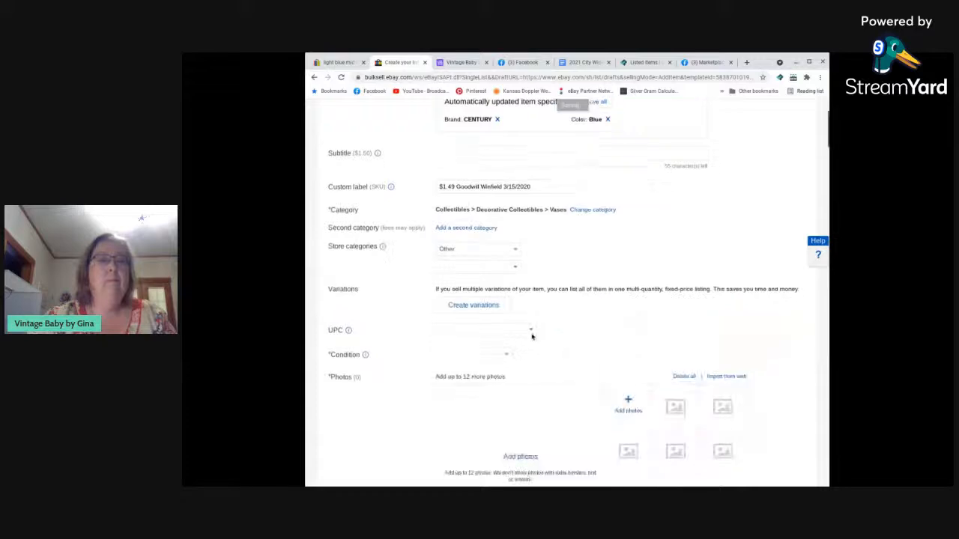
Set the first store category to Collectibles and the item condition to Used.
click(494, 261)
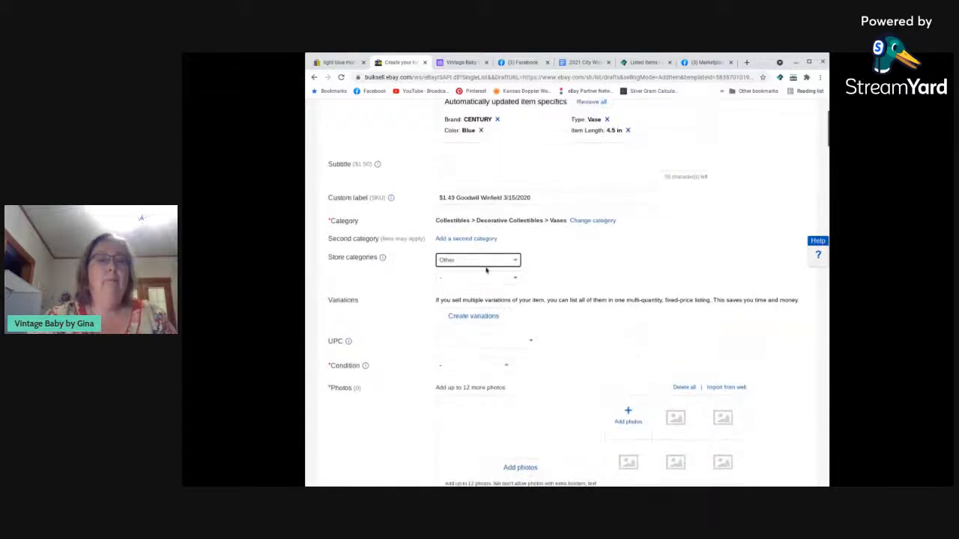
click(504, 311)
scroll(485, 292, down, 2)
click(478, 285)
click(477, 330)
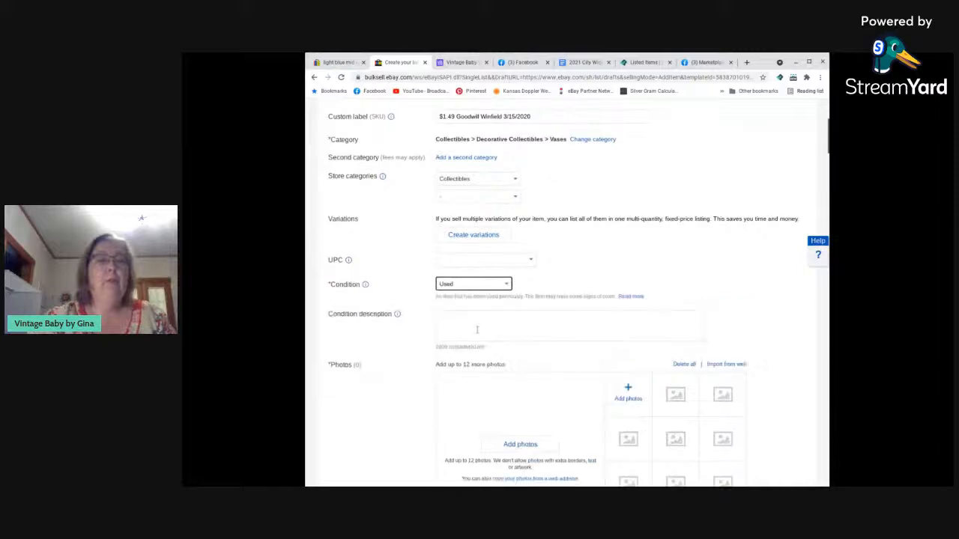
Enter the condition description "Small chip on base but not visible when in use. No other condition issues.".
click(478, 327)
text(Small chip on base but)
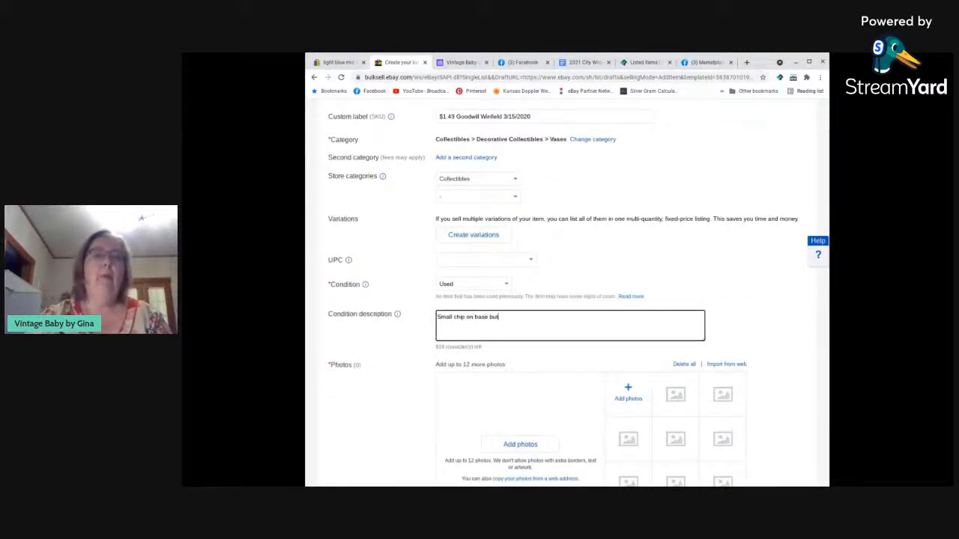
text( not visible)
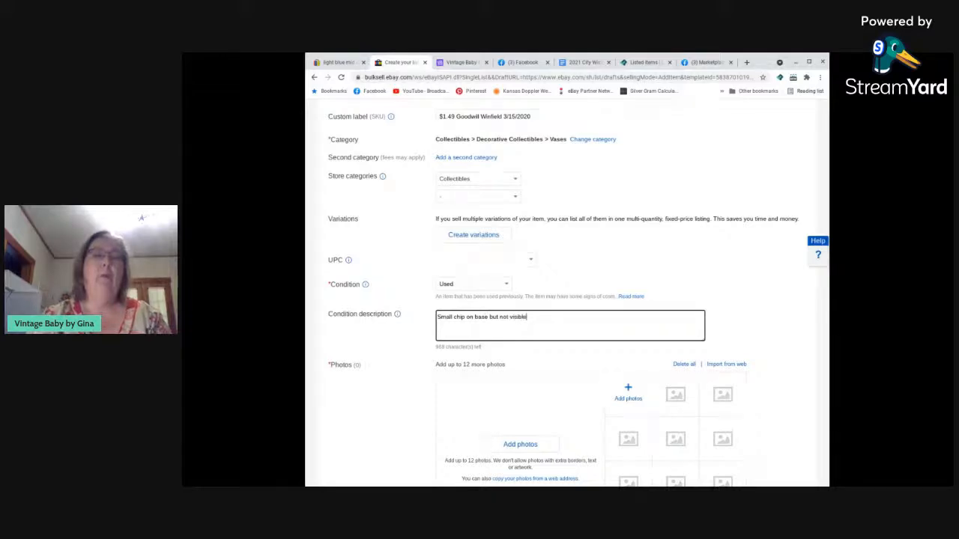
text( when in use. No other condition issues.)
Replace the auto-filled brand in the item specifics with Unbranded.
scroll(492, 331, down, 3)
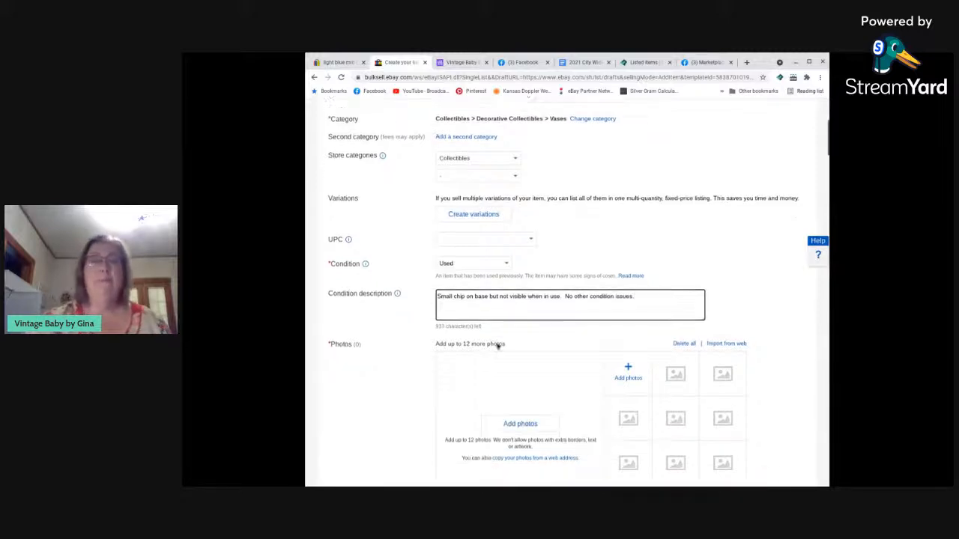
scroll(501, 356, down, 4)
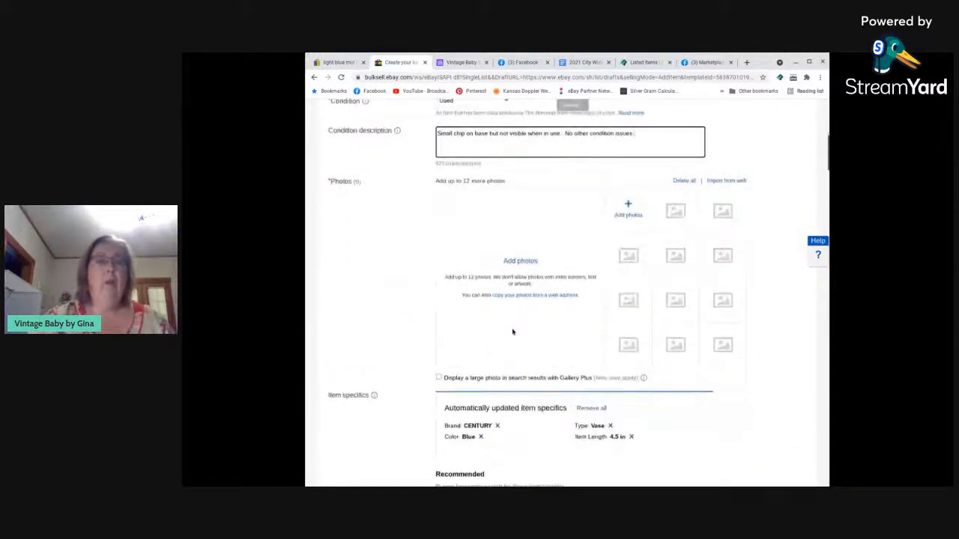
scroll(513, 335, down, 2)
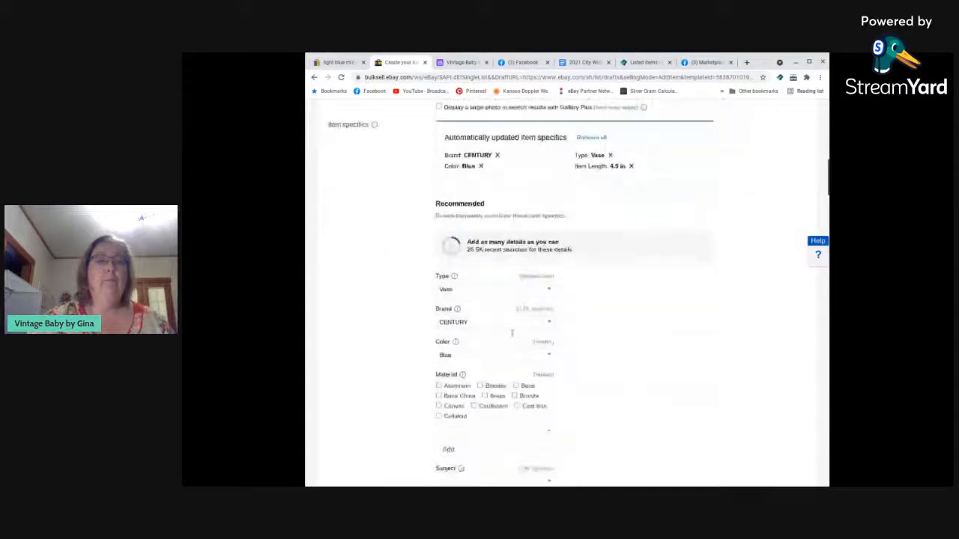
drag(493, 271, 421, 270)
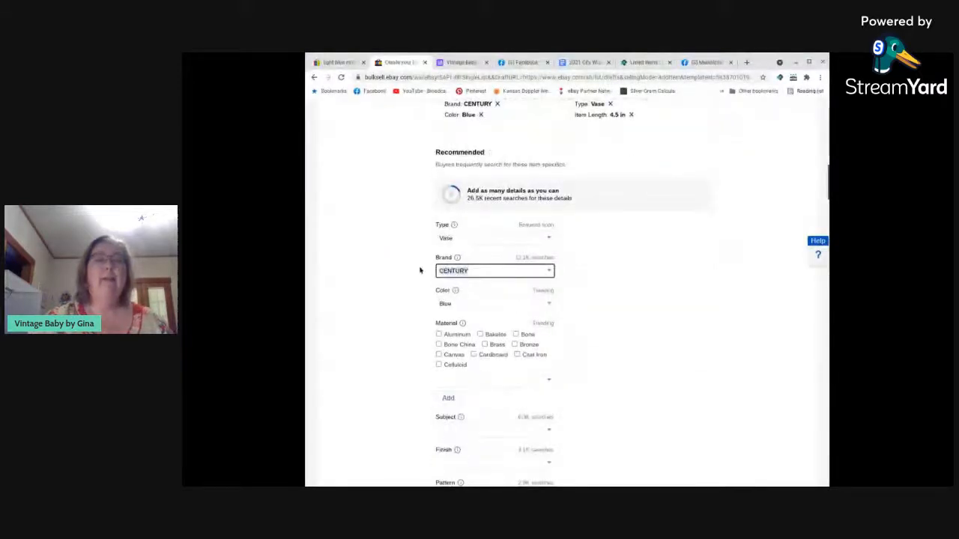
click(548, 272)
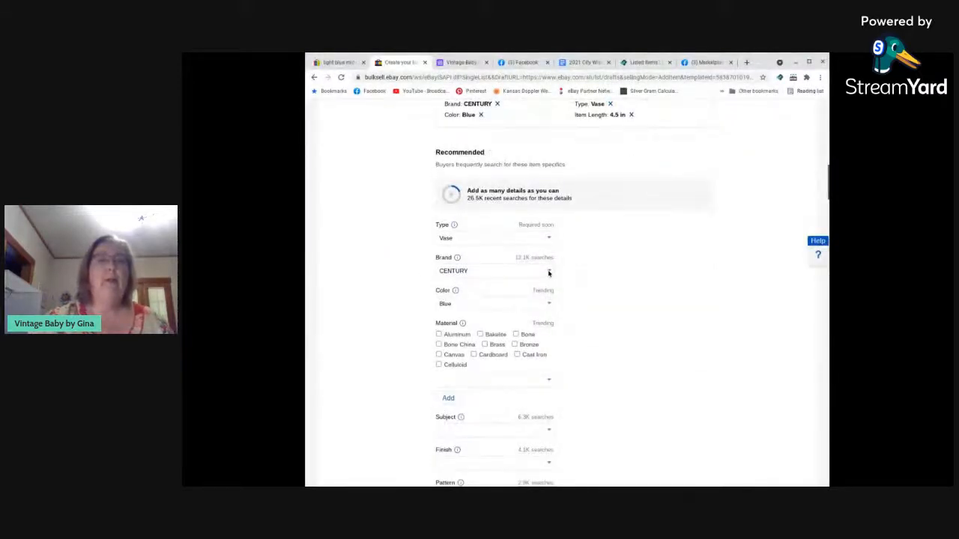
click(549, 272)
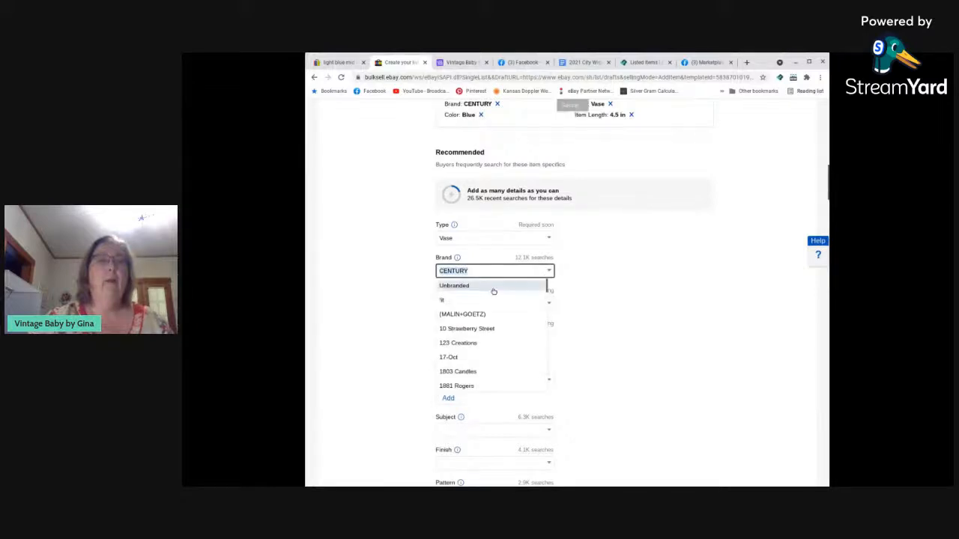
key(Return)
Set the item specifics' material to Ceramic & Porcelain and the finish to Glazed.
scroll(597, 307, down, 3)
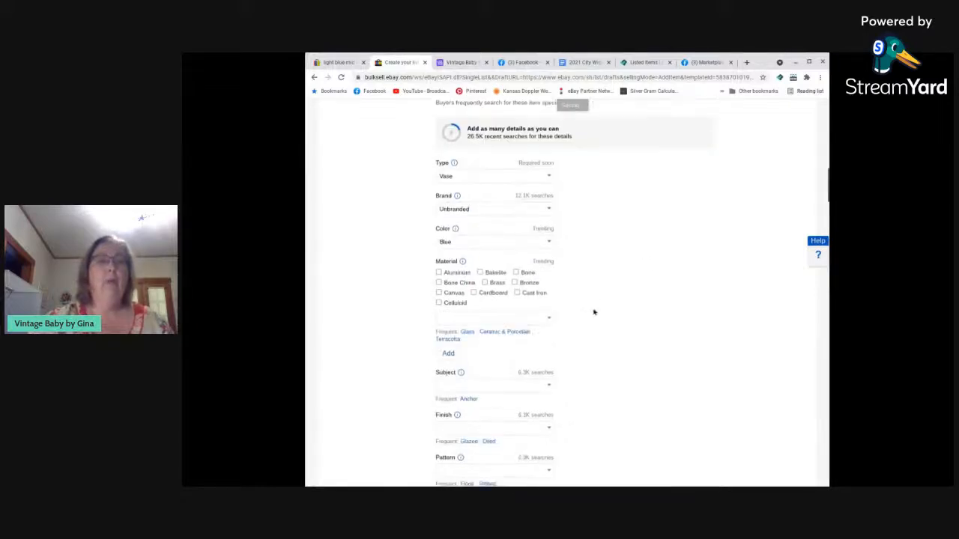
click(497, 278)
scroll(609, 307, down, 1)
scroll(534, 298, down, 1)
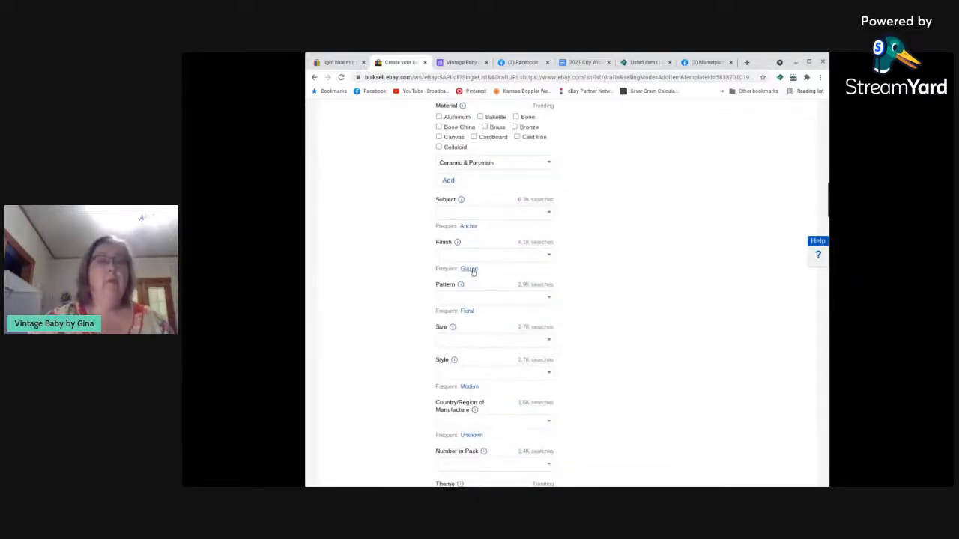
click(469, 269)
scroll(629, 278, down, 1)
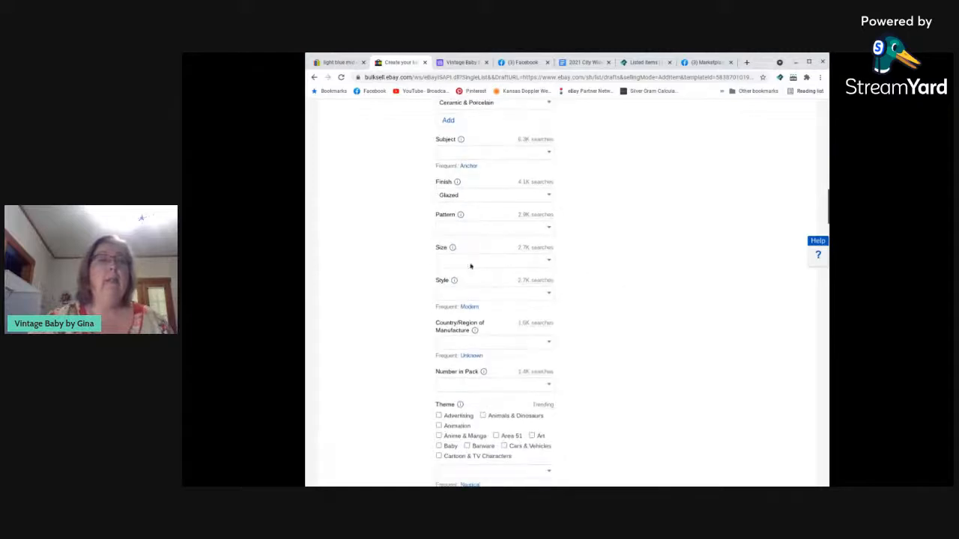
Set the item specifics' size to Small and the country/region of manufacture to Unknown.
click(550, 262)
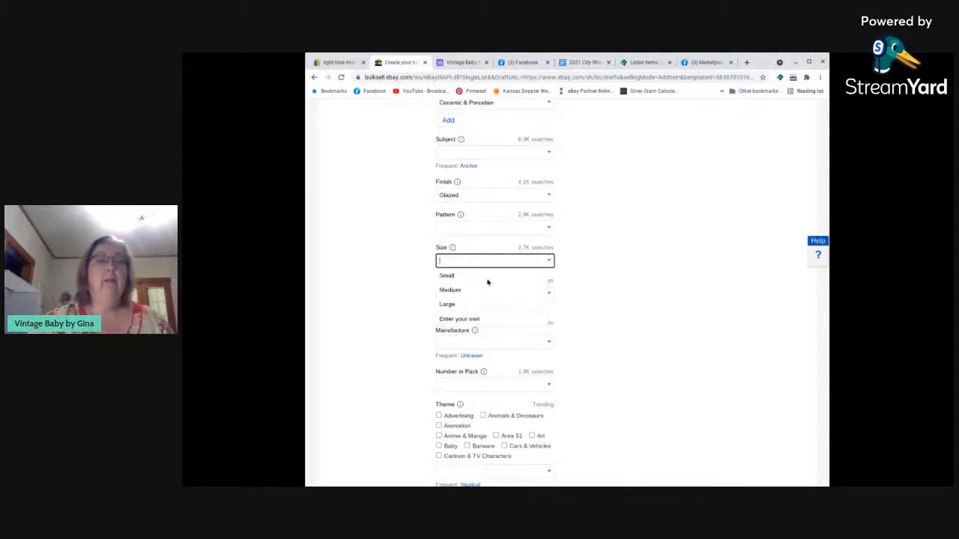
click(487, 279)
click(594, 271)
scroll(488, 271, down, 1)
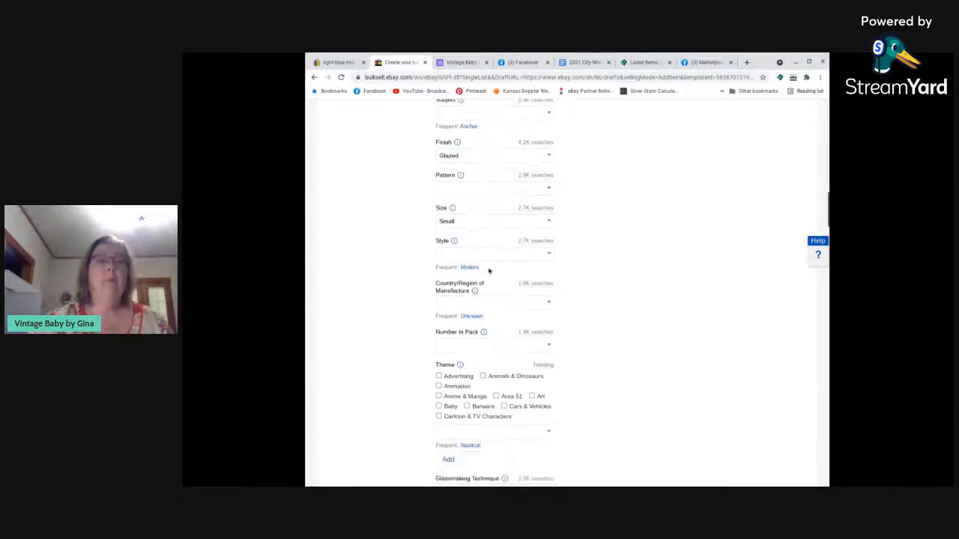
scroll(483, 273, down, 2)
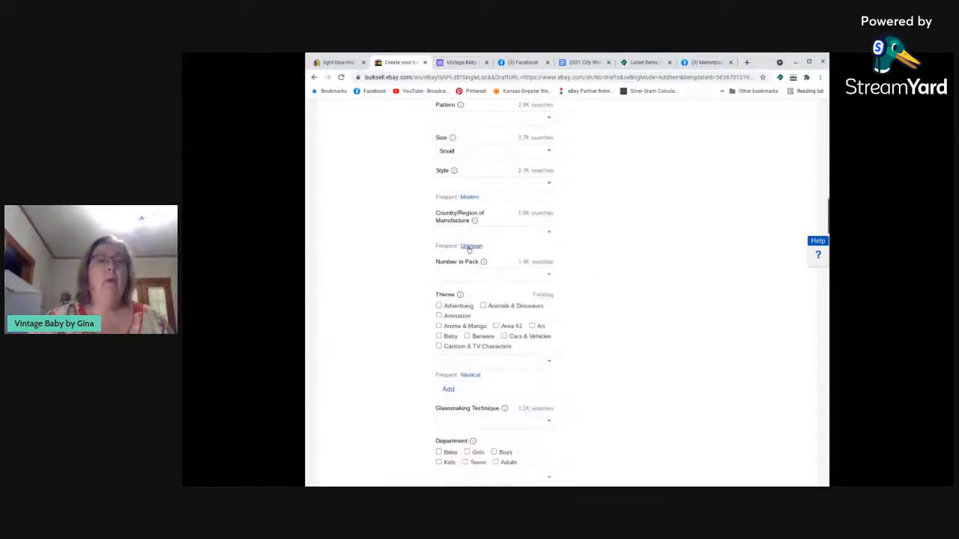
click(471, 246)
Mark all the suggested departments in the item specifics: Baby, Girls, Boys, Kids, Teens and Adults.
scroll(632, 278, down, 2)
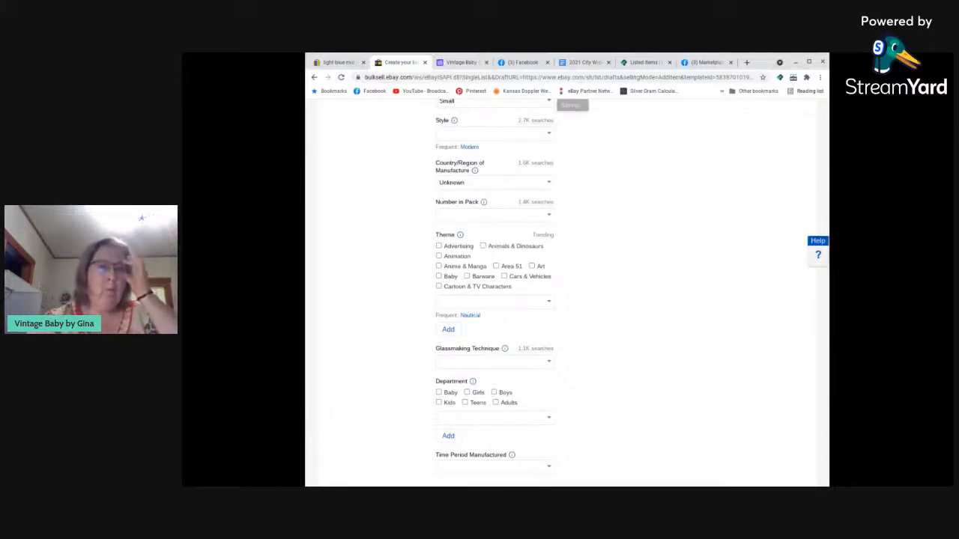
scroll(599, 295, down, 3)
scroll(599, 294, down, 2)
scroll(599, 294, down, 1)
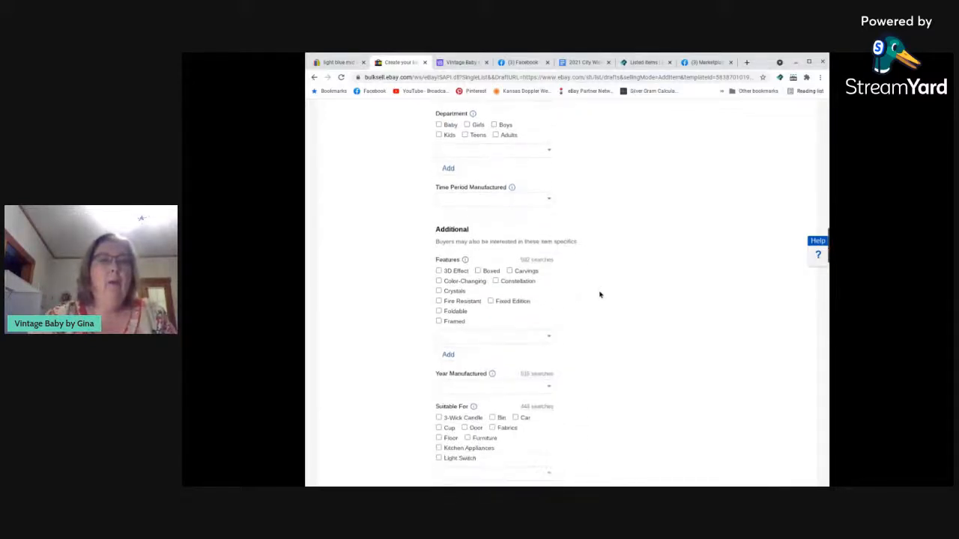
scroll(425, 242, up, 2)
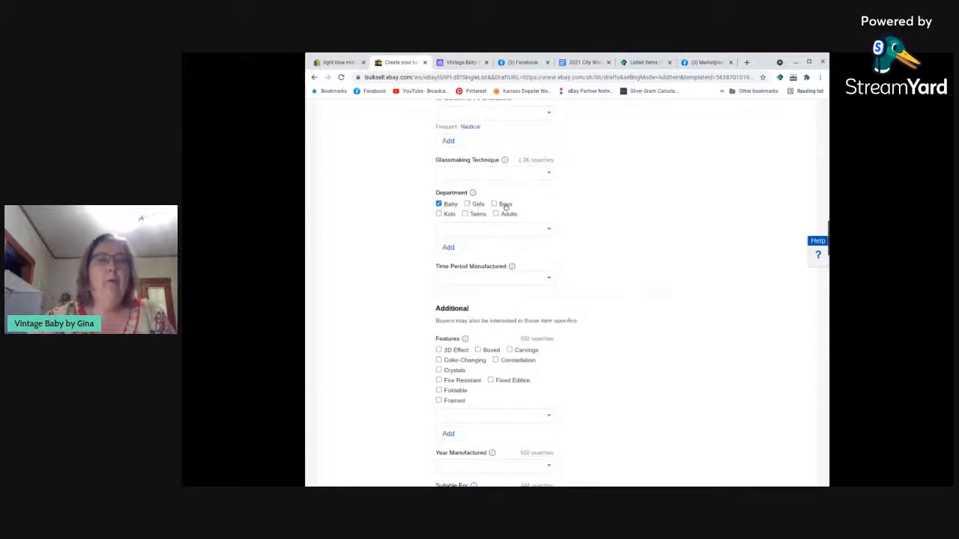
click(465, 214)
click(495, 214)
Set Handmade to No in the additional item specifics.
scroll(596, 281, down, 3)
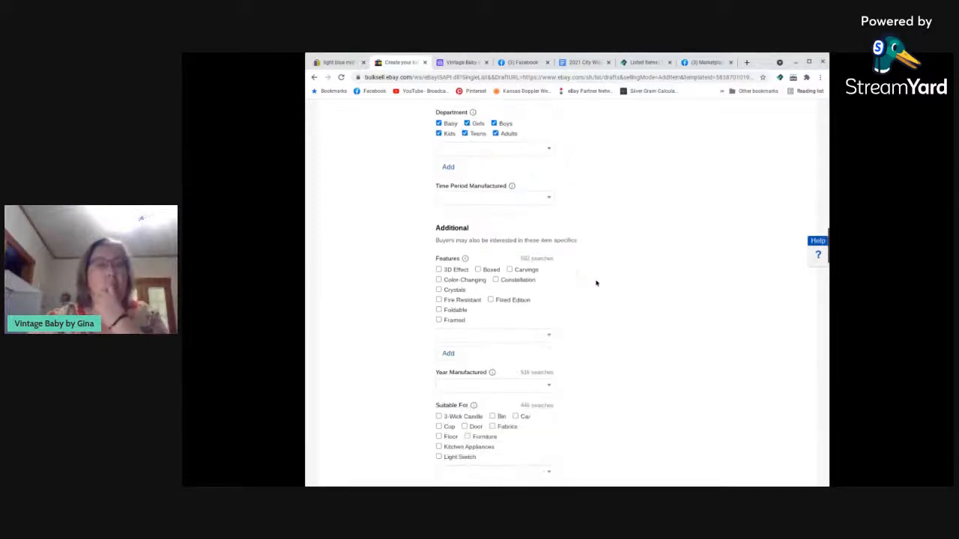
scroll(597, 281, down, 1)
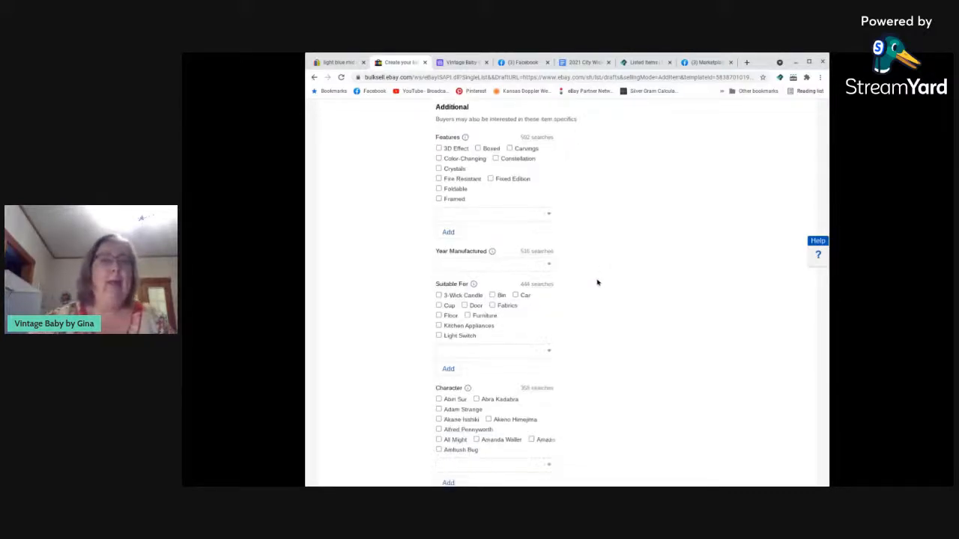
scroll(600, 282, down, 5)
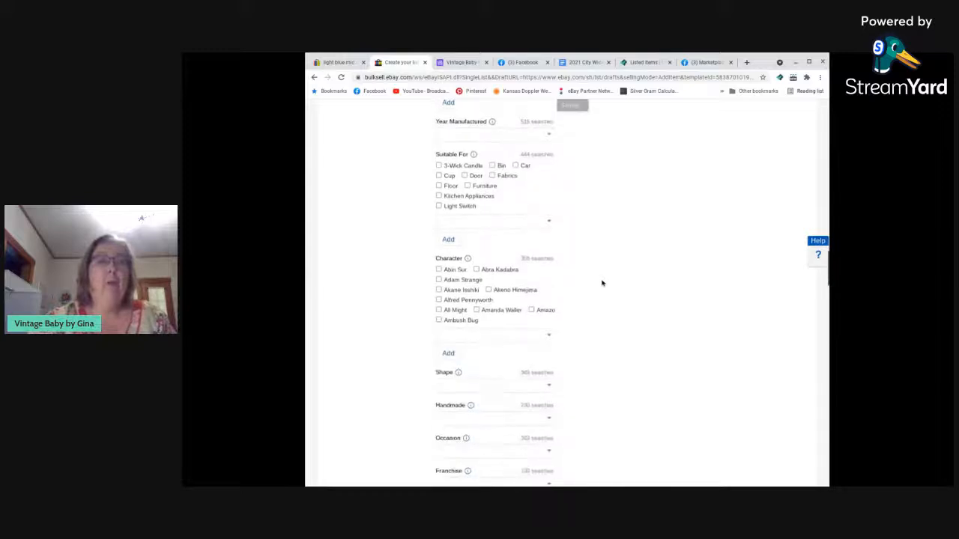
scroll(602, 282, down, 5)
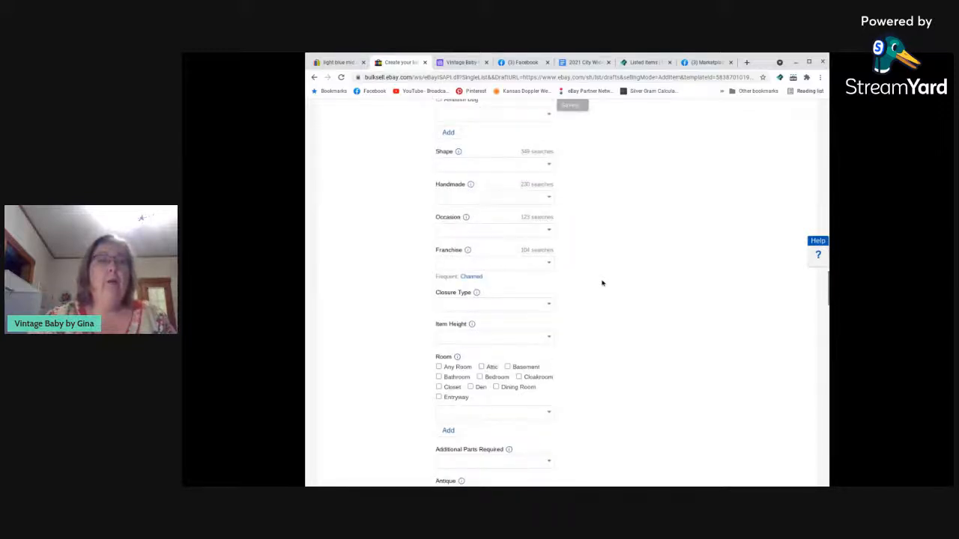
click(548, 187)
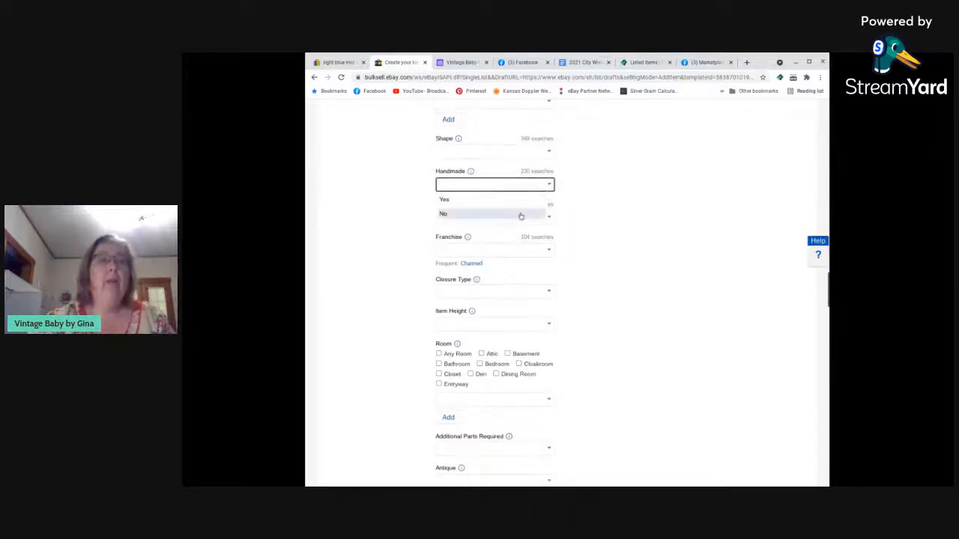
click(518, 215)
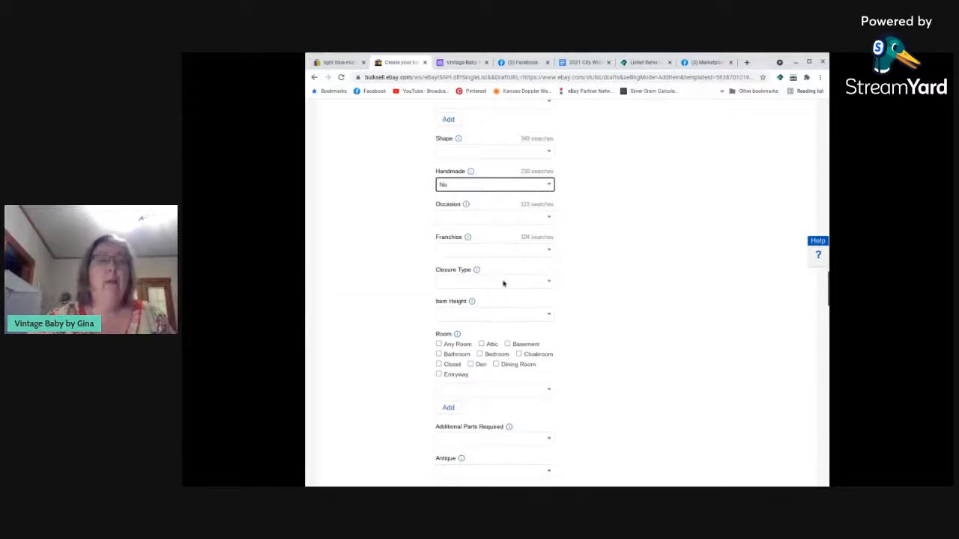
Enter a custom item height of 6 in in the additional item specifics.
scroll(509, 285, down, 3)
scroll(510, 287, down, 1)
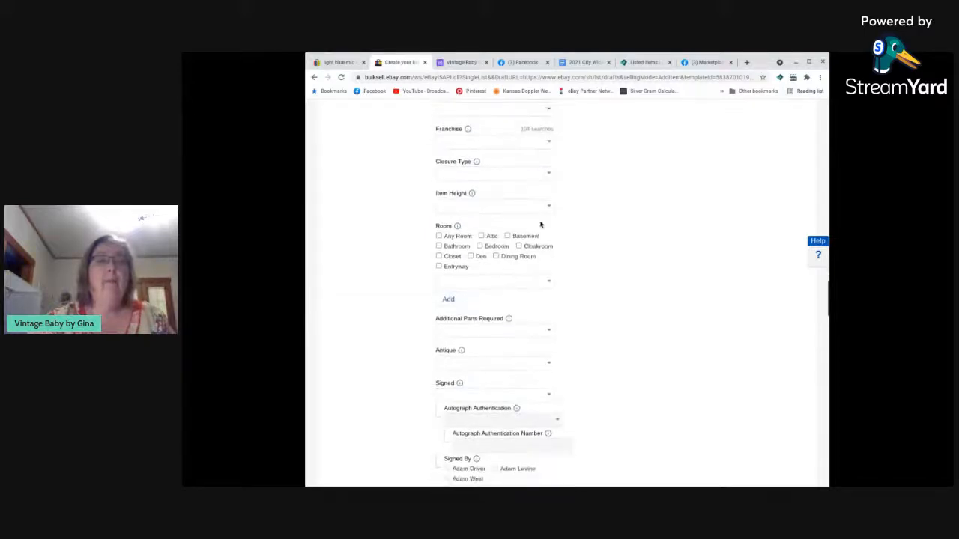
click(551, 207)
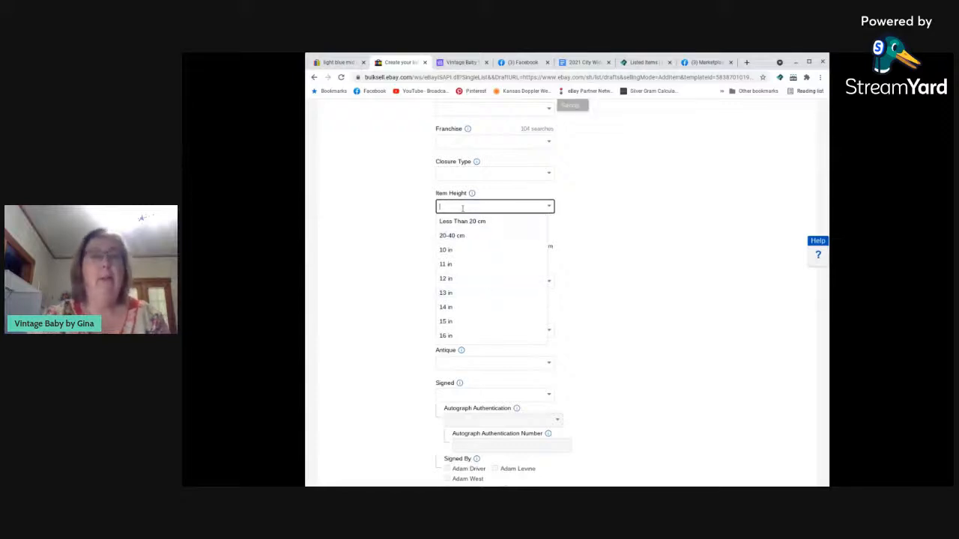
text(6 in)
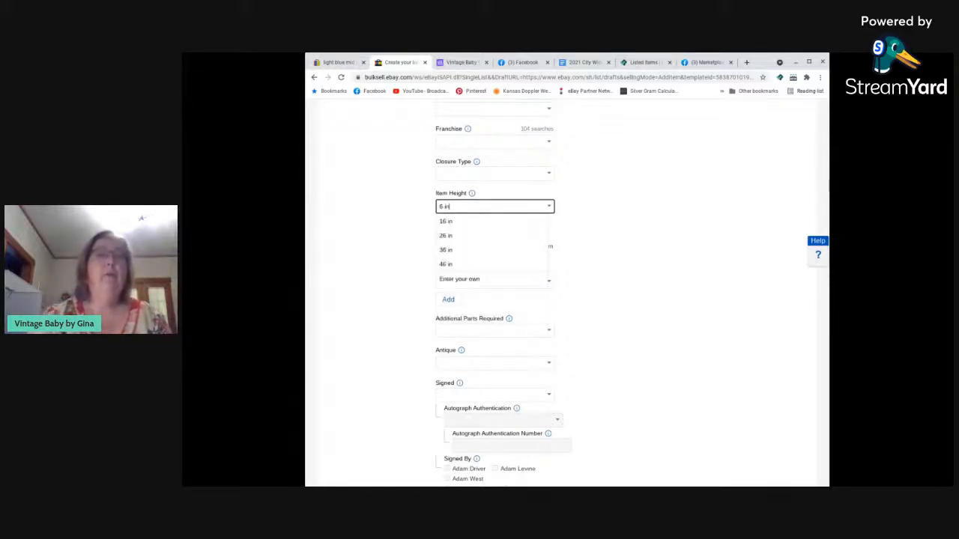
click(618, 263)
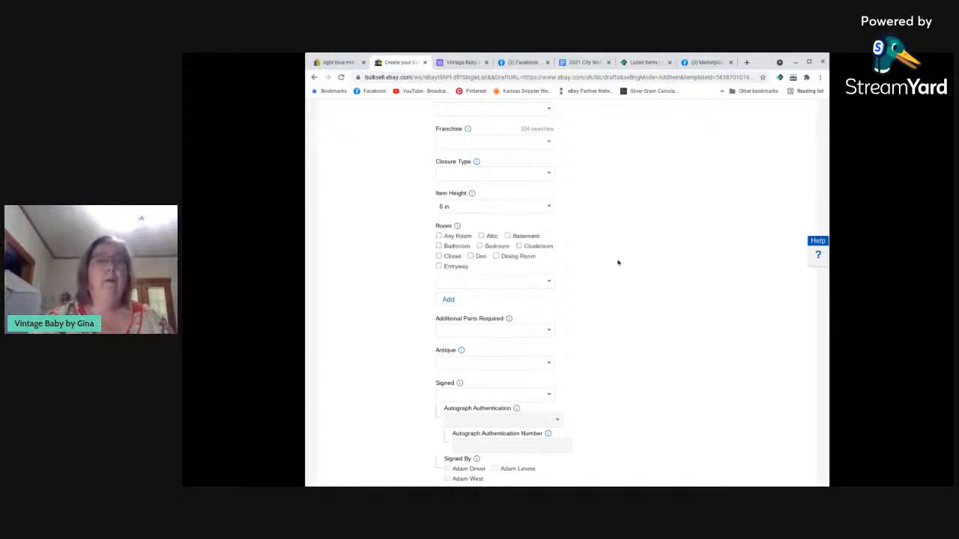
Select Any Room, Bathroom and Bedroom as the rooms in the additional item specifics.
scroll(477, 193, down, 1)
click(438, 181)
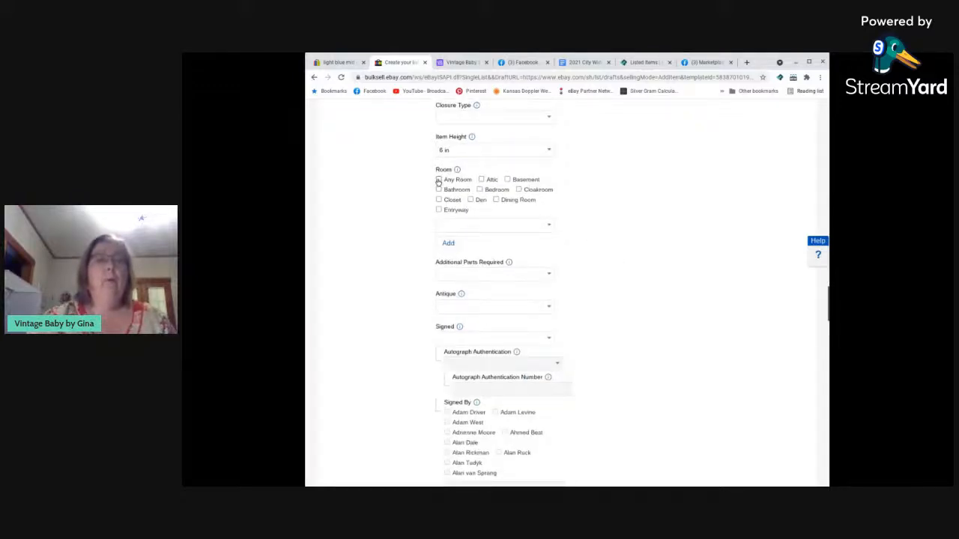
scroll(593, 261, down, 1)
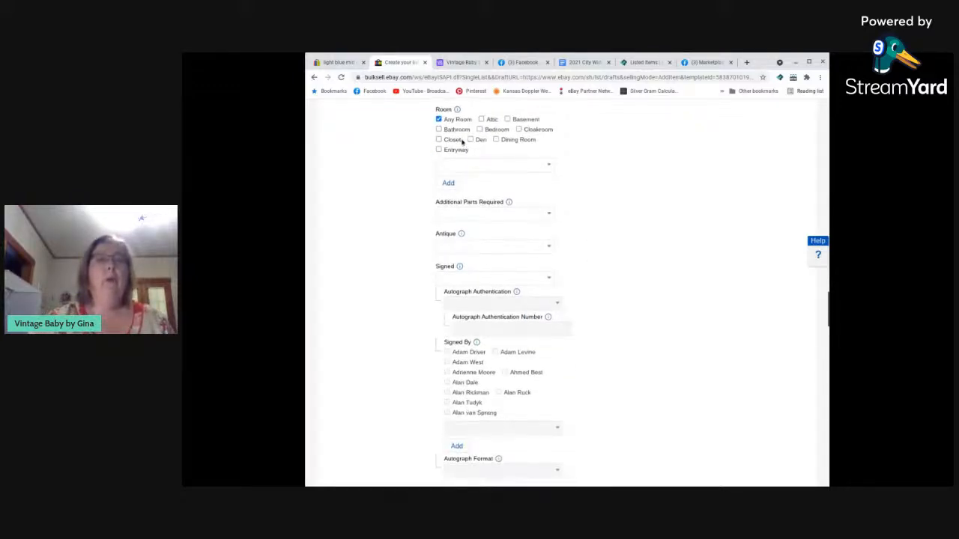
click(438, 130)
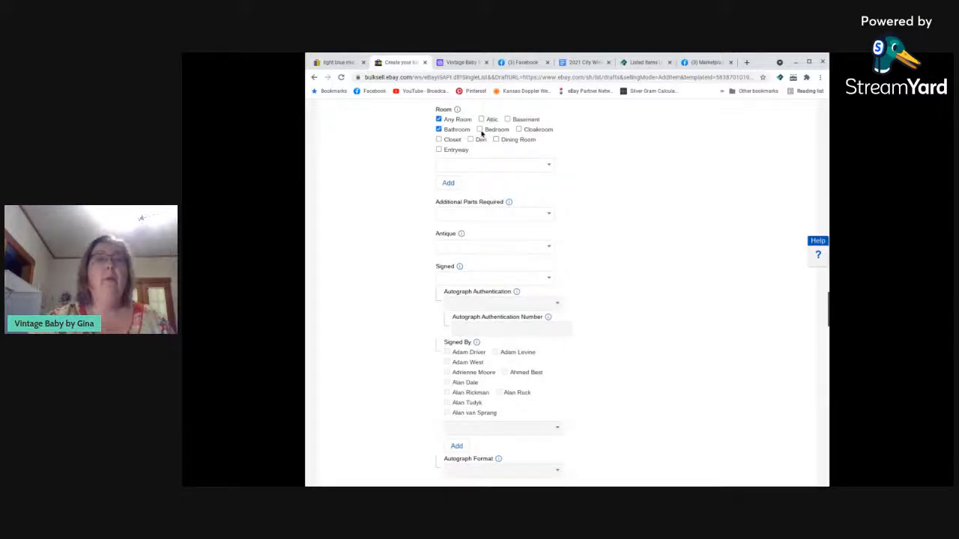
click(479, 129)
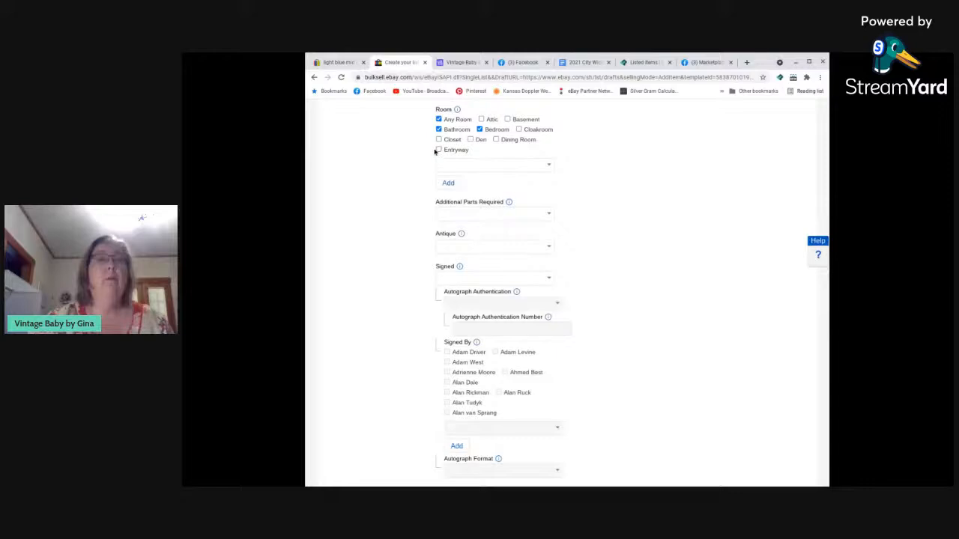
Enter a custom item width of 4.5 in in the additional item specifics.
scroll(627, 203, down, 3)
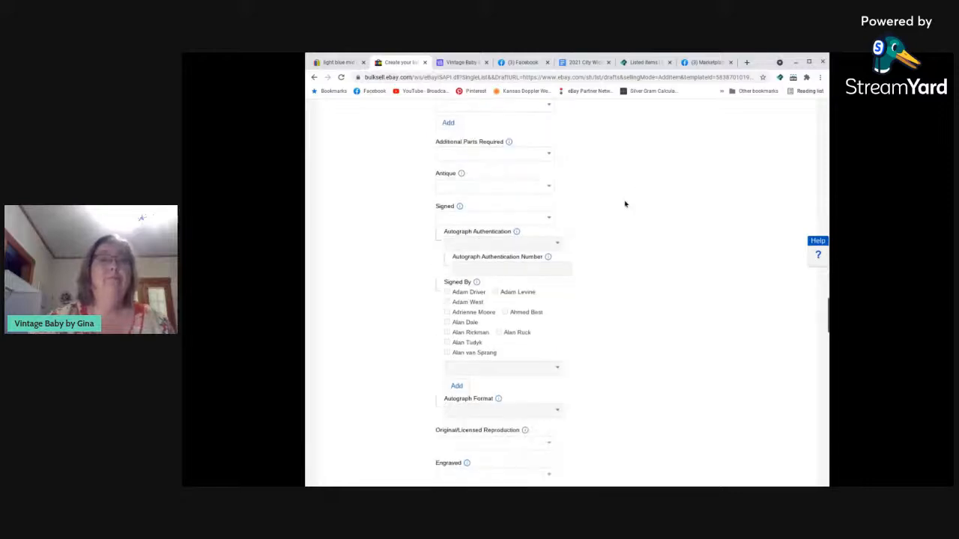
scroll(623, 202, down, 5)
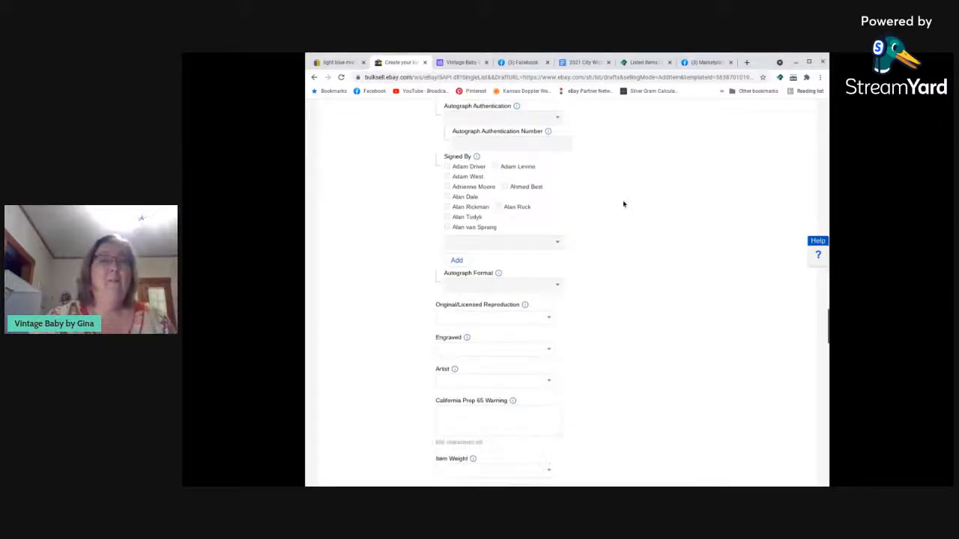
scroll(622, 203, down, 5)
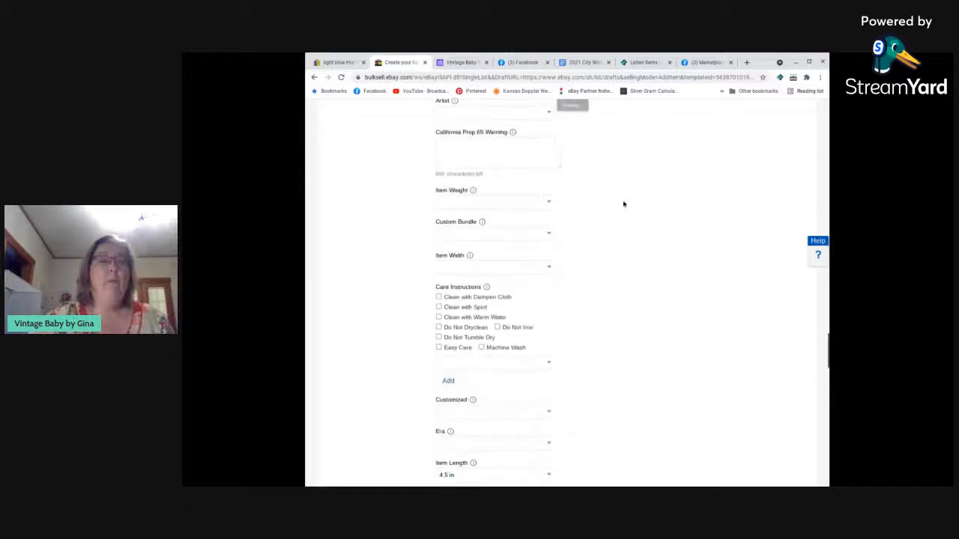
scroll(623, 203, down, 2)
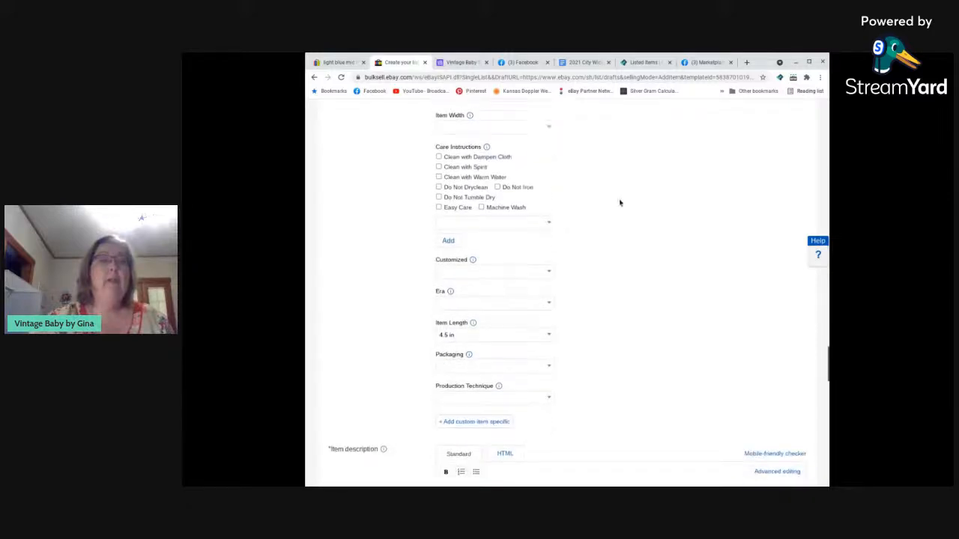
scroll(546, 168, up, 1)
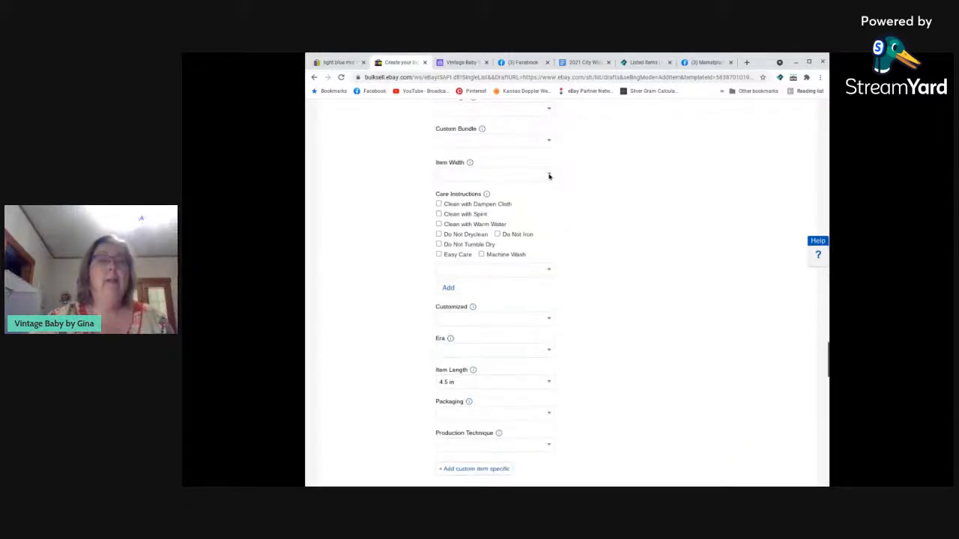
click(547, 179)
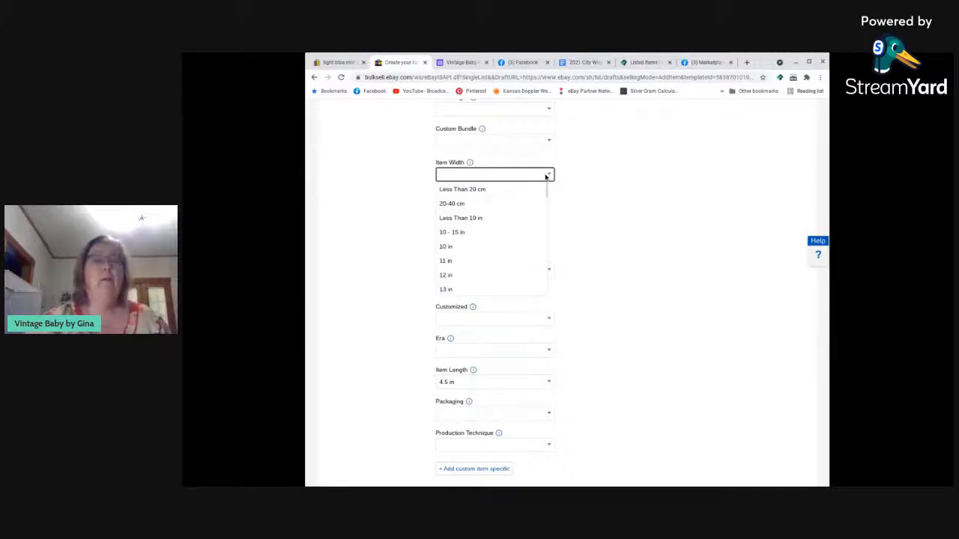
text(4.5)
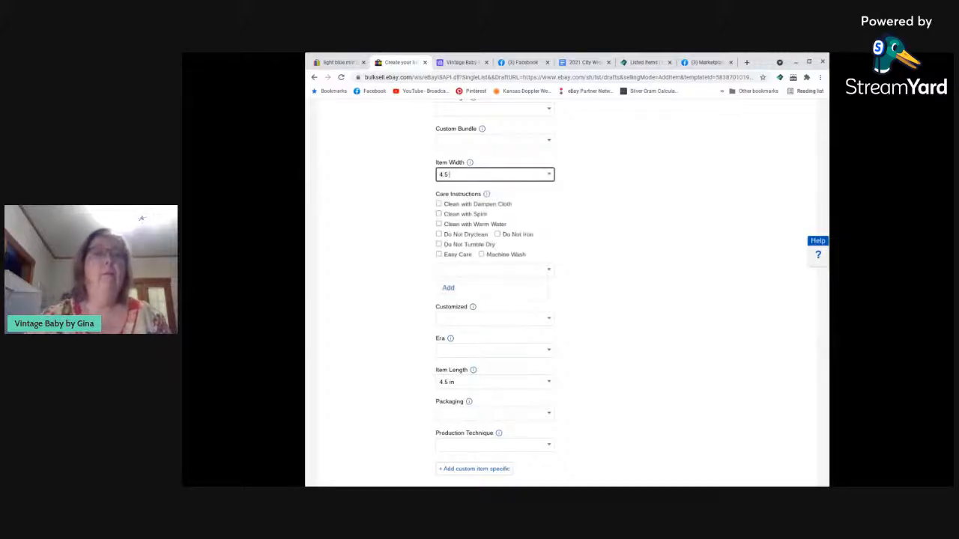
click(603, 220)
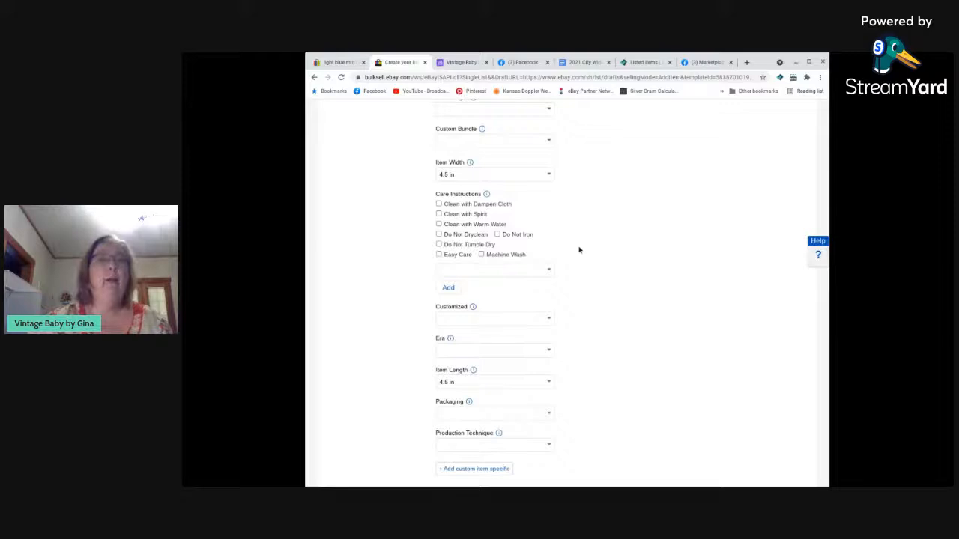
Copy the listing title into the item description above the thank-you text, followed by a blank line.
scroll(578, 250, down, 4)
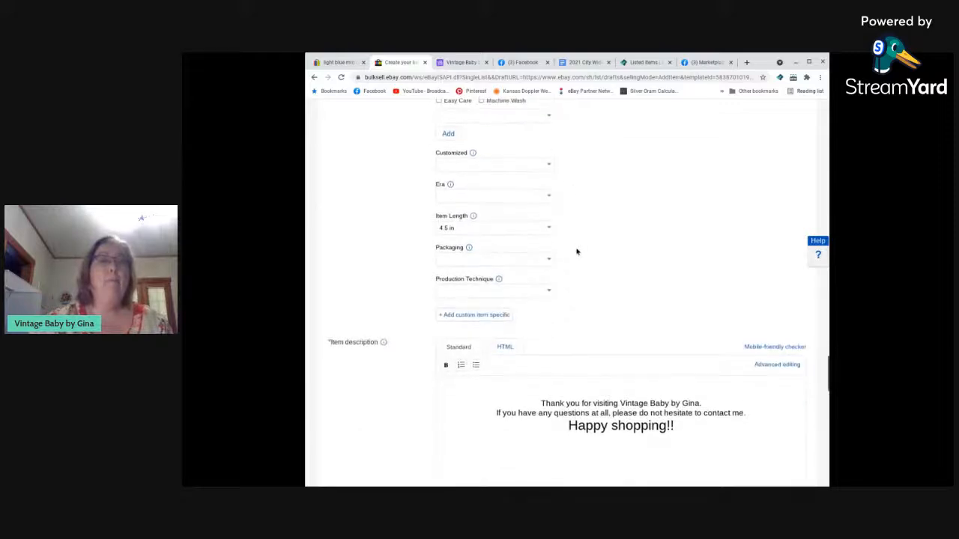
scroll(577, 252, down, 1)
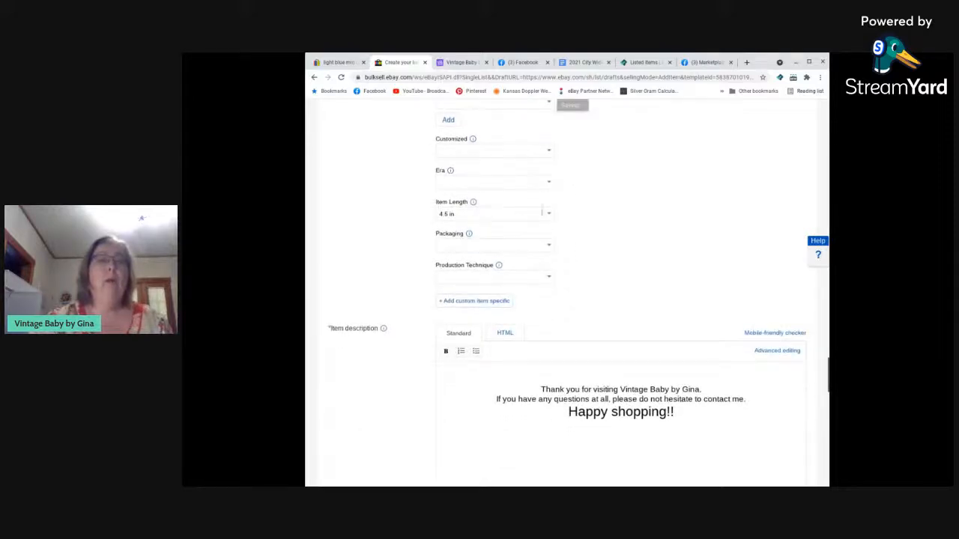
scroll(601, 247, down, 2)
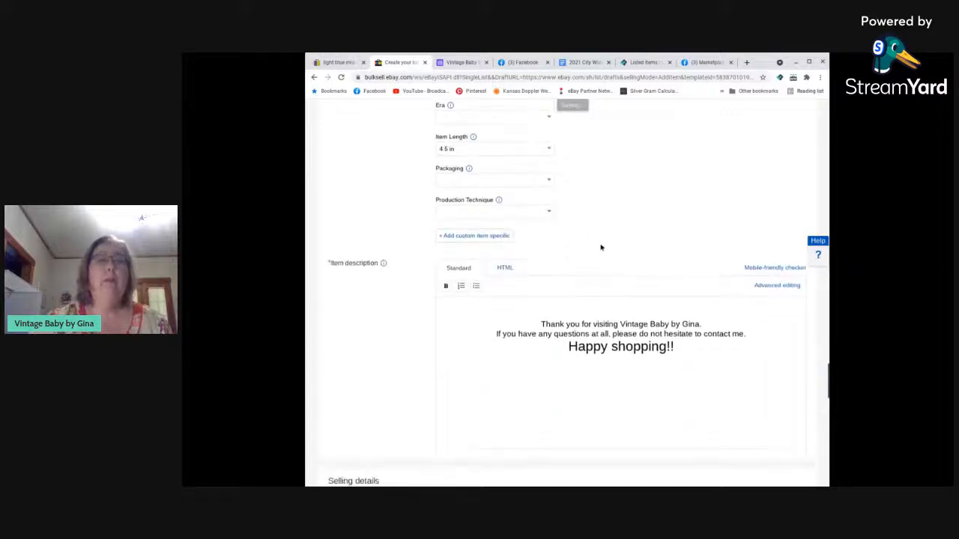
scroll(593, 275, up, 10)
scroll(593, 275, up, 15)
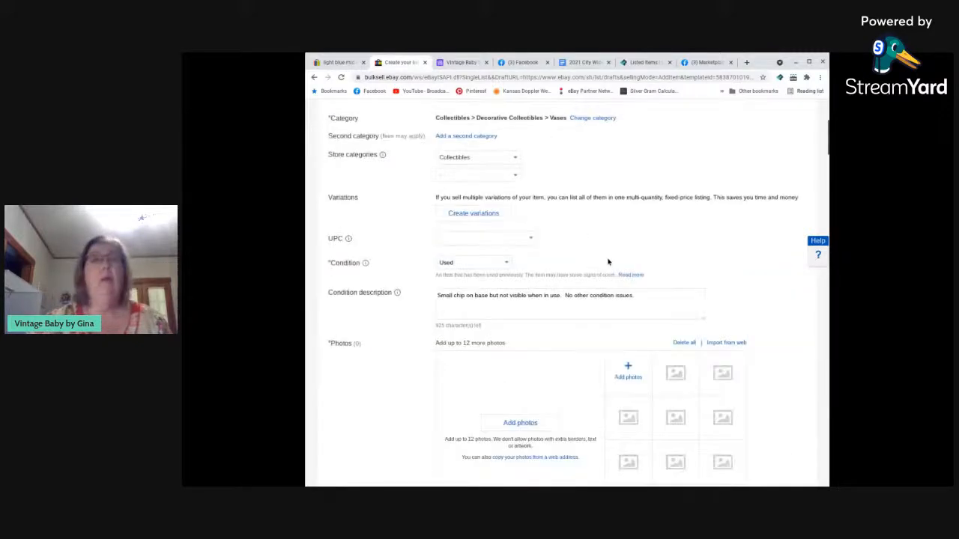
click(534, 183)
key(ctrl+a)
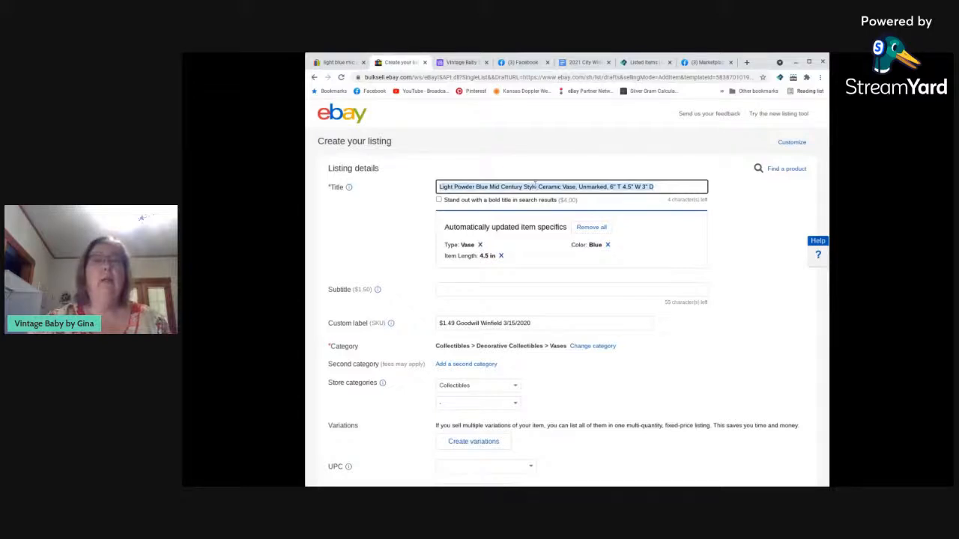
scroll(584, 246, down, 15)
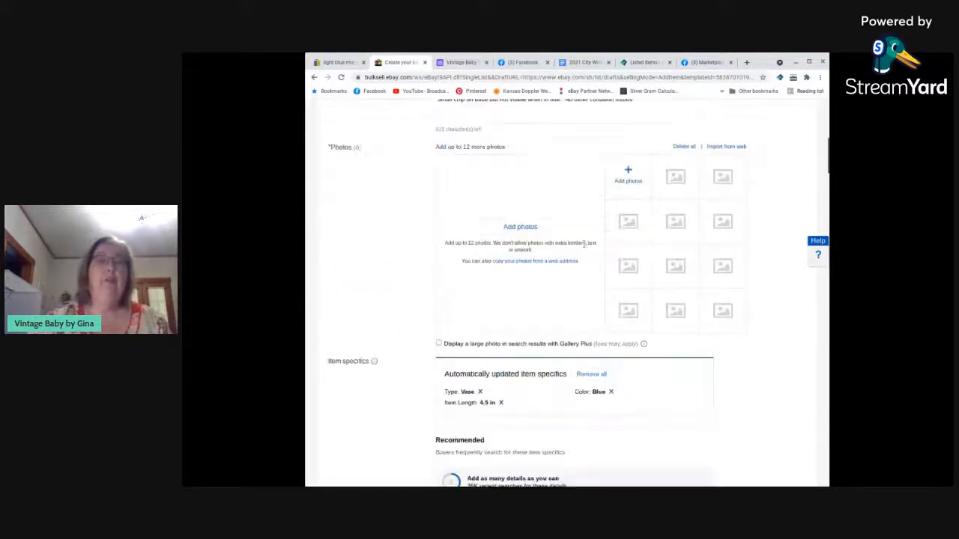
scroll(592, 251, down, 6)
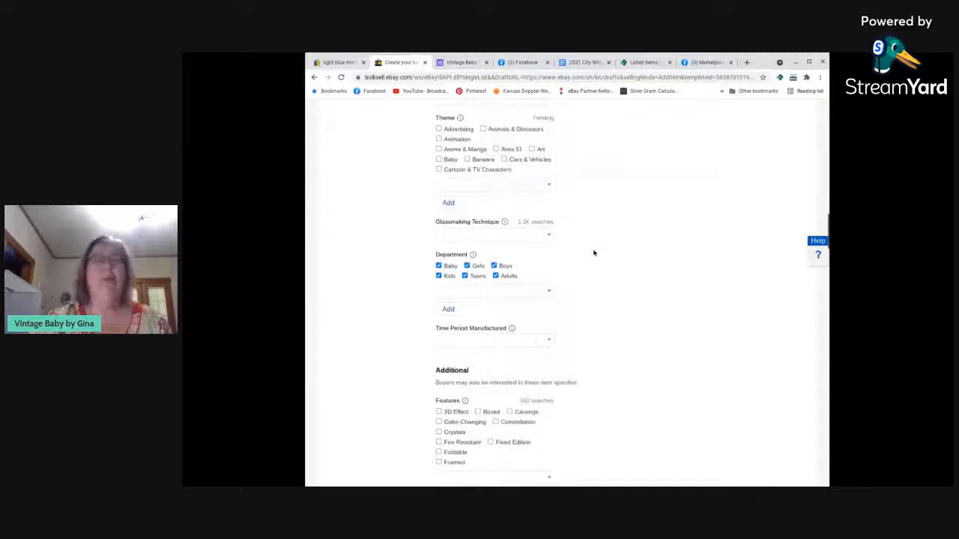
scroll(596, 251, down, 5)
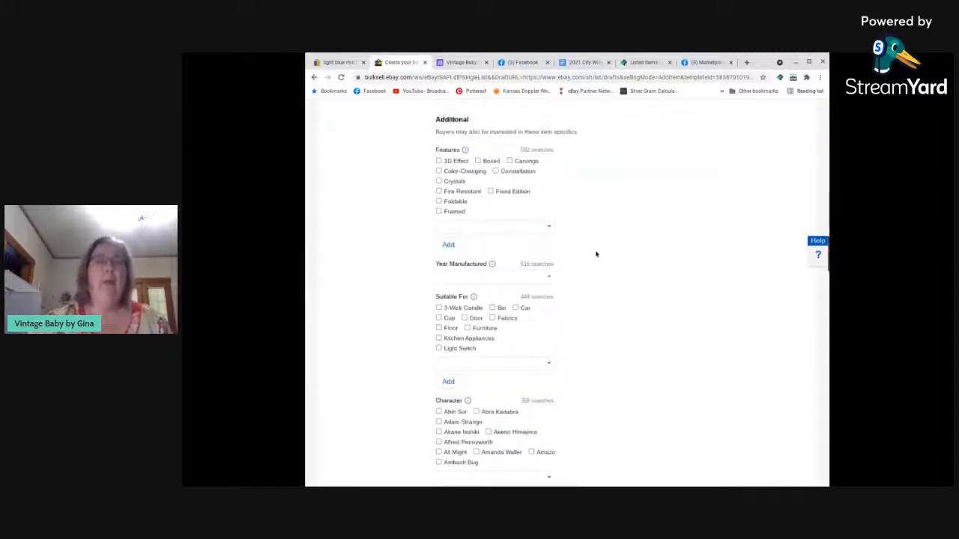
scroll(595, 258, down, 10)
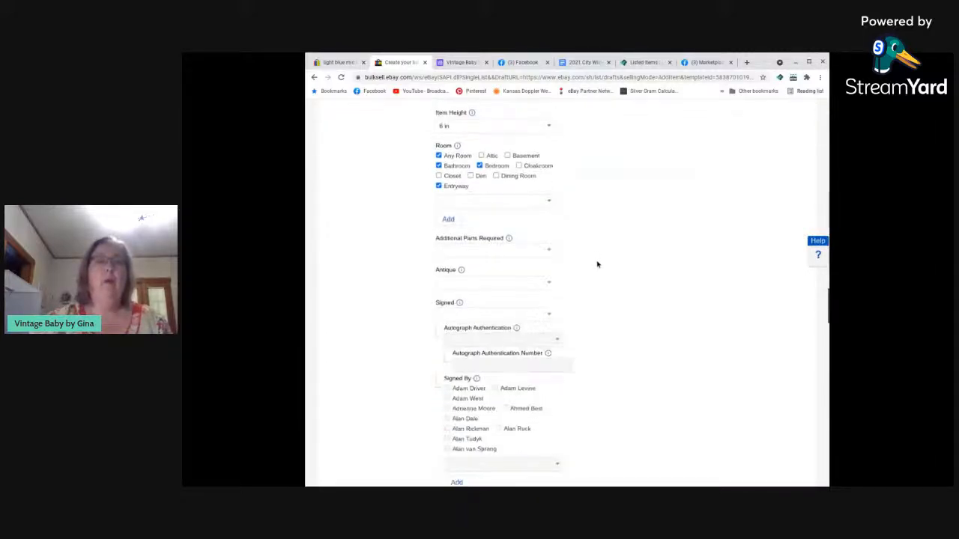
scroll(598, 267, down, 5)
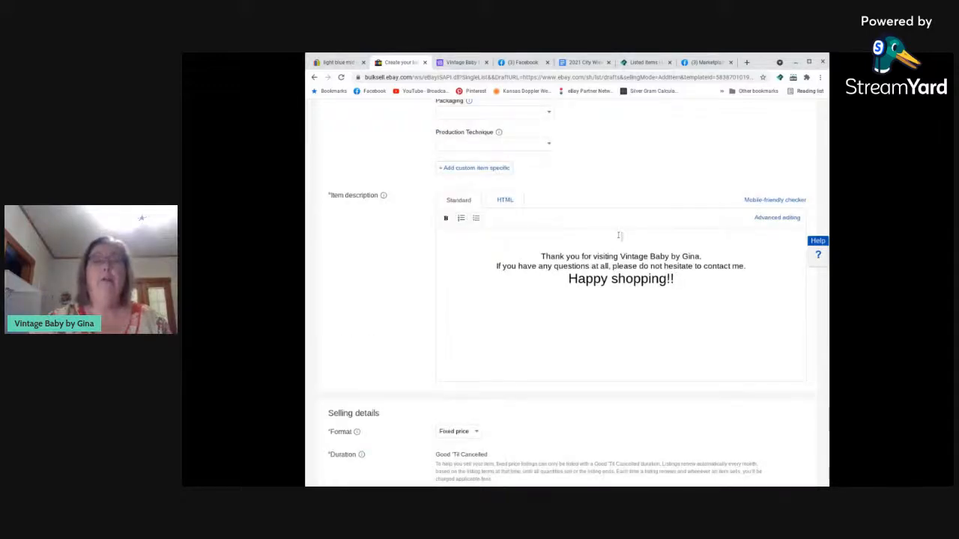
text(Light Powder Blue Mid Century Style Ceramic Vase. Unmarked. 6" T 4.5" W 3" D)
key(Return)
key(Return)
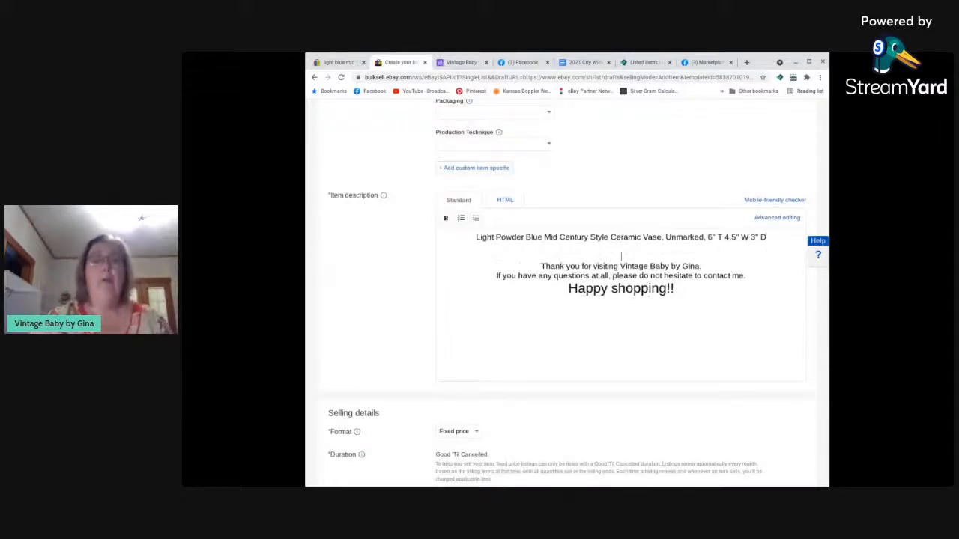
Add "Small chip on base of vase but it is not visible when in use. No other condition issues." below the title line in the description.
text(D  Smal)
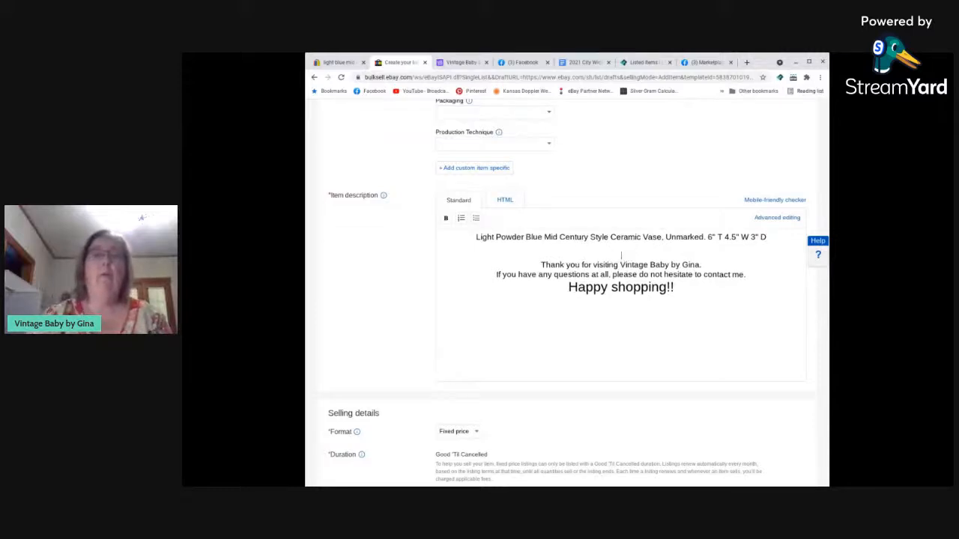
text(l chip on base of )
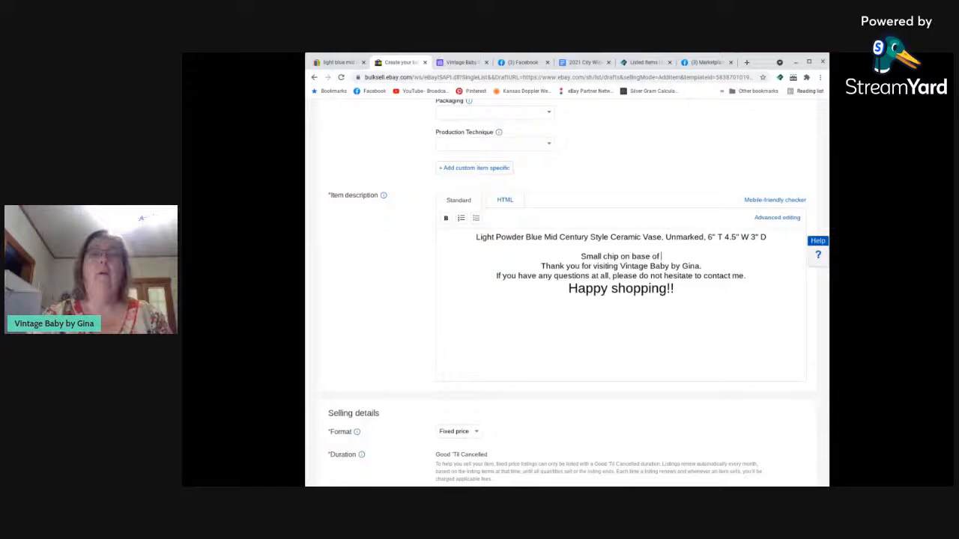
text(vase but it is n)
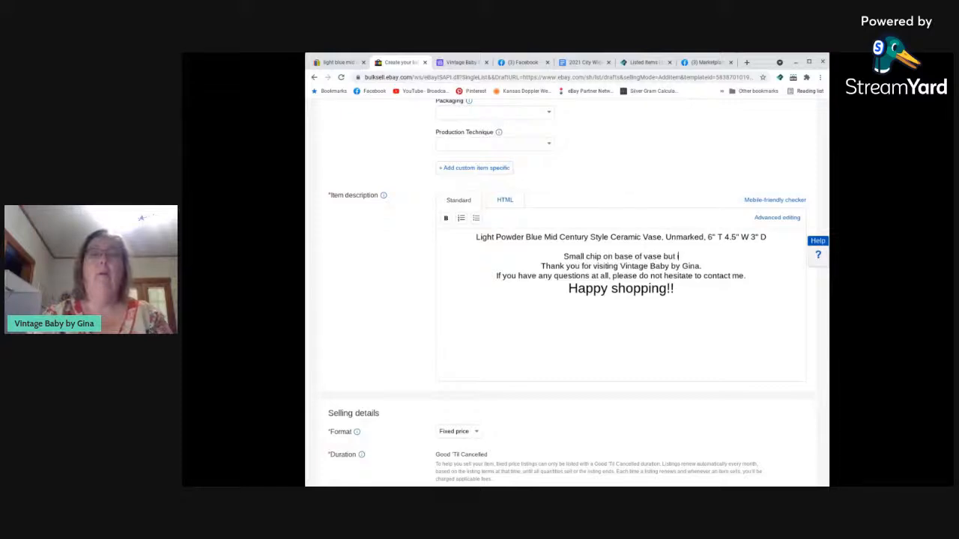
text(ot visible wh)
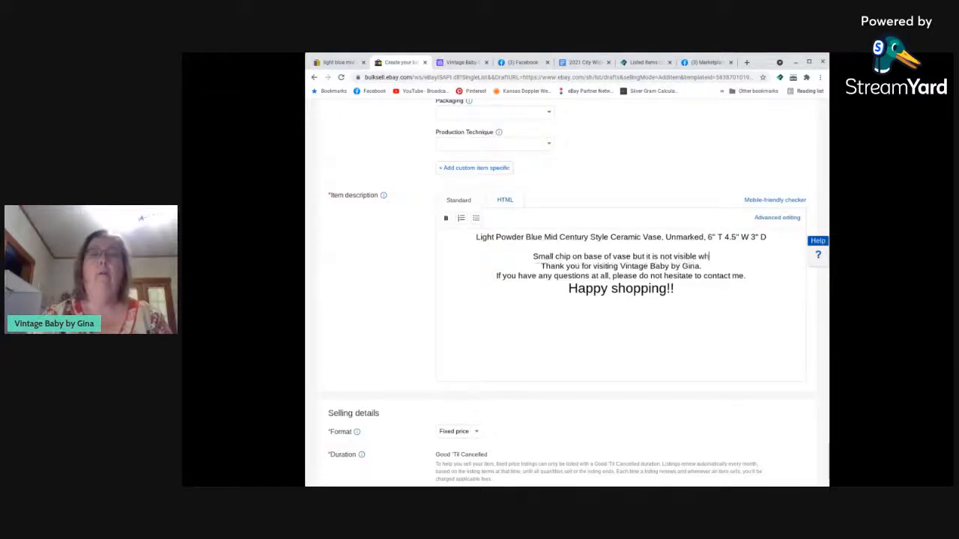
text(en in use.  No o)
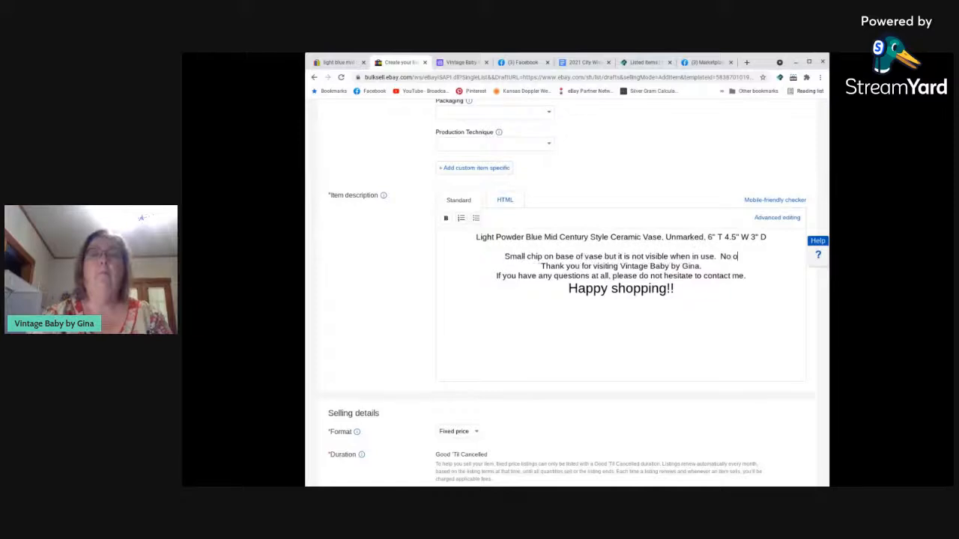
text(ther condition issues.)
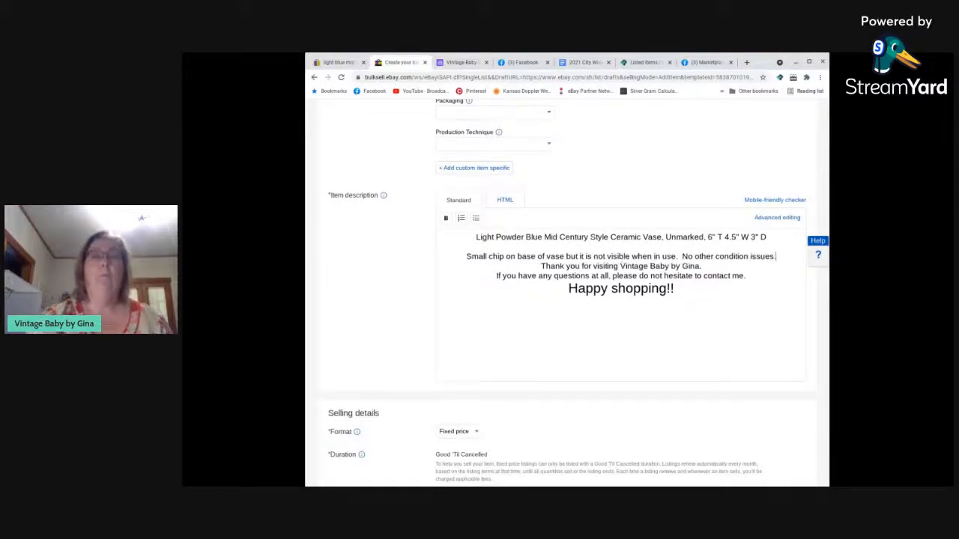
key(Return)
Set the Buy It Now price to $14.99 in the selling details.
scroll(690, 342, down, 1)
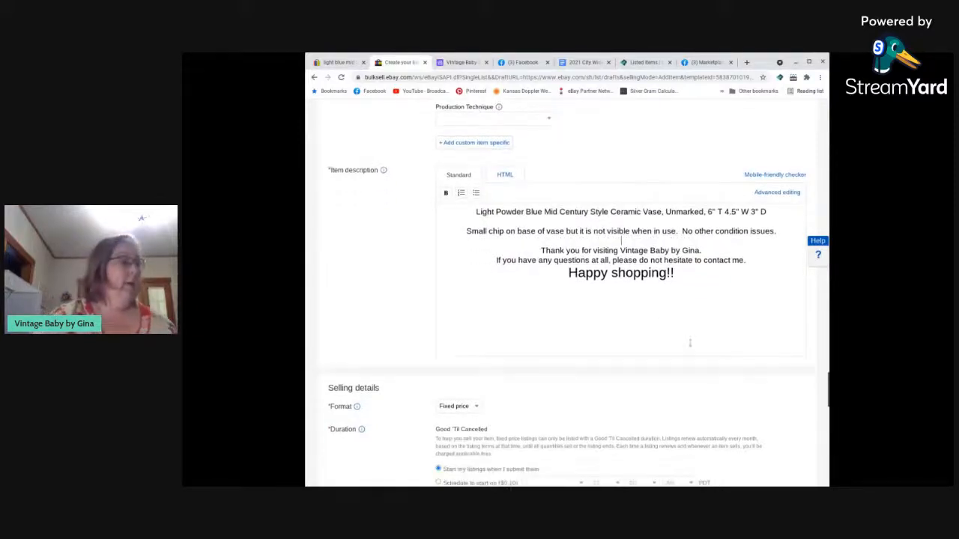
scroll(682, 341, down, 2)
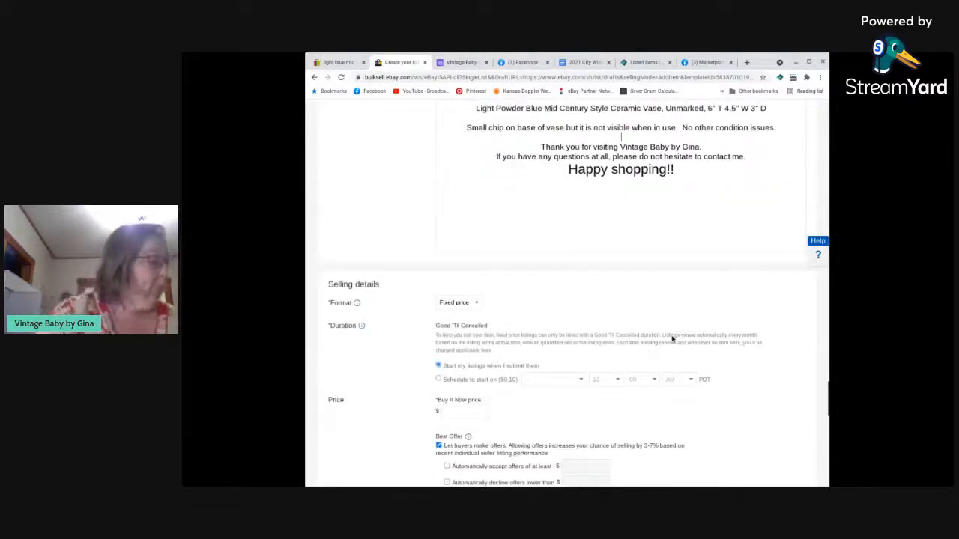
scroll(670, 337, down, 2)
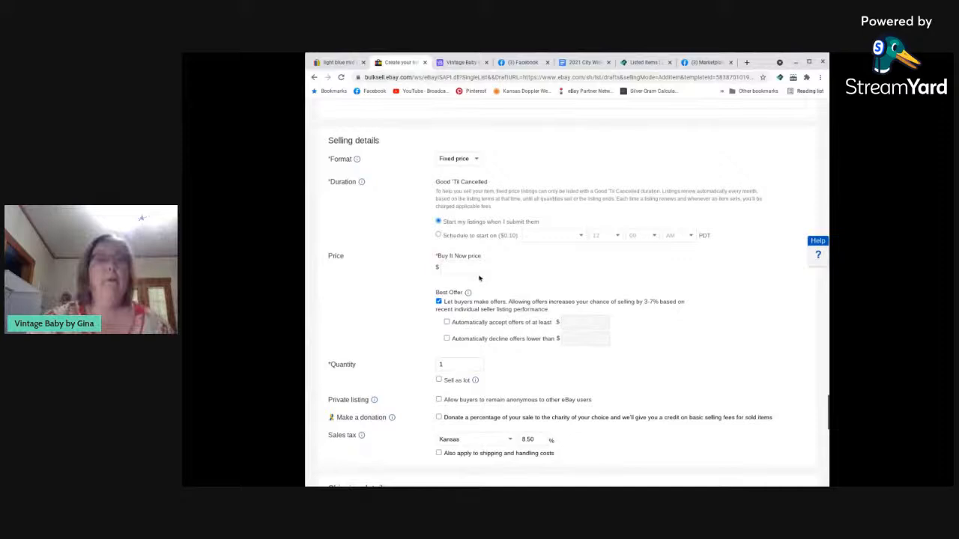
click(468, 264)
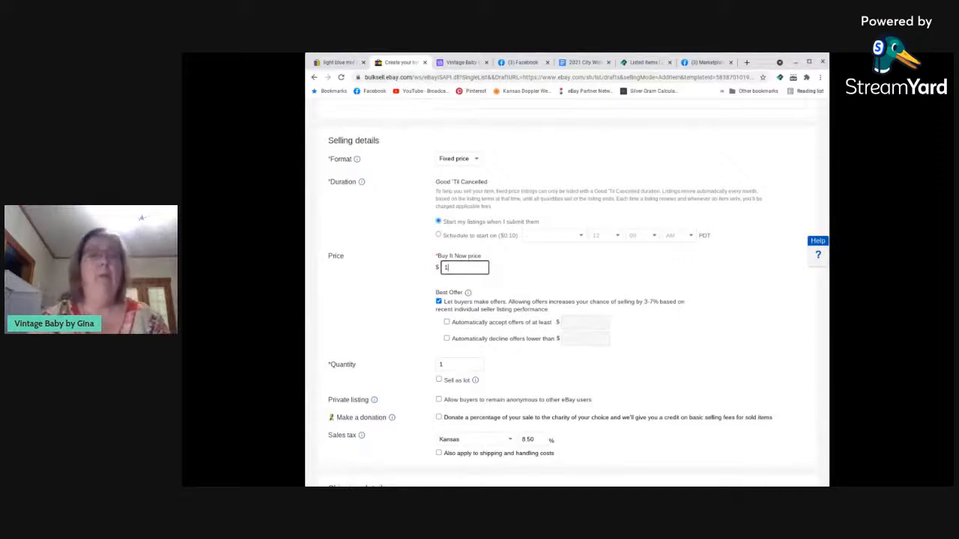
Set the package weight to 1+ to 2 lbs in the shipping details.
scroll(496, 336, down, 2)
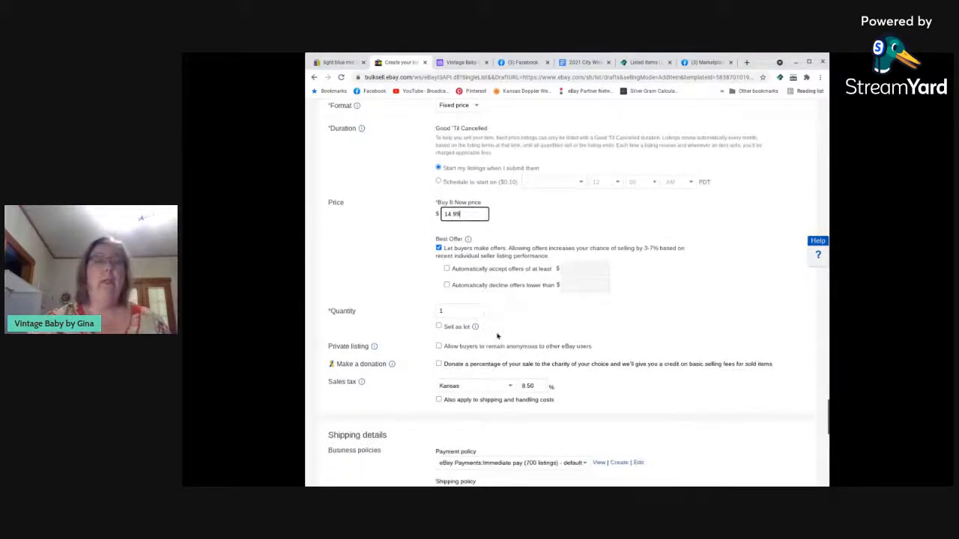
scroll(496, 336, down, 2)
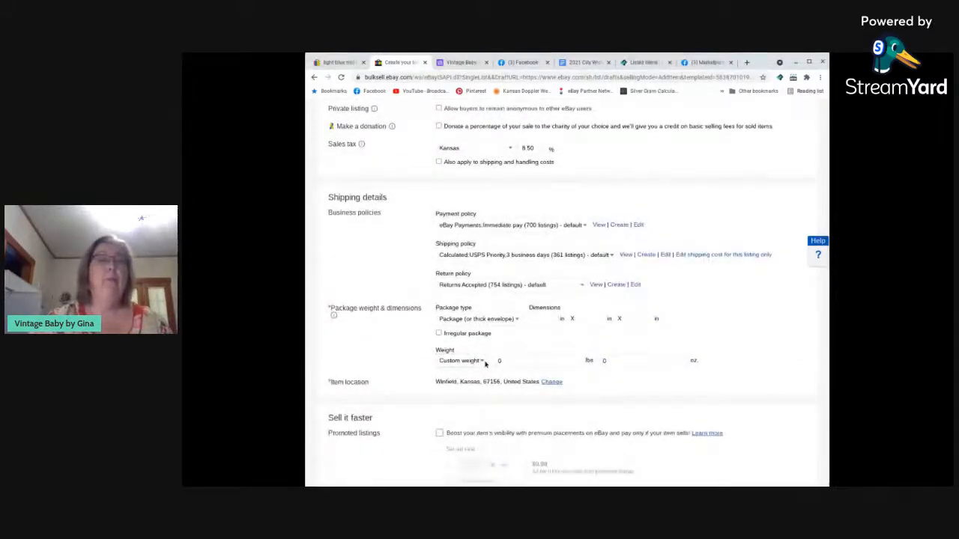
click(478, 362)
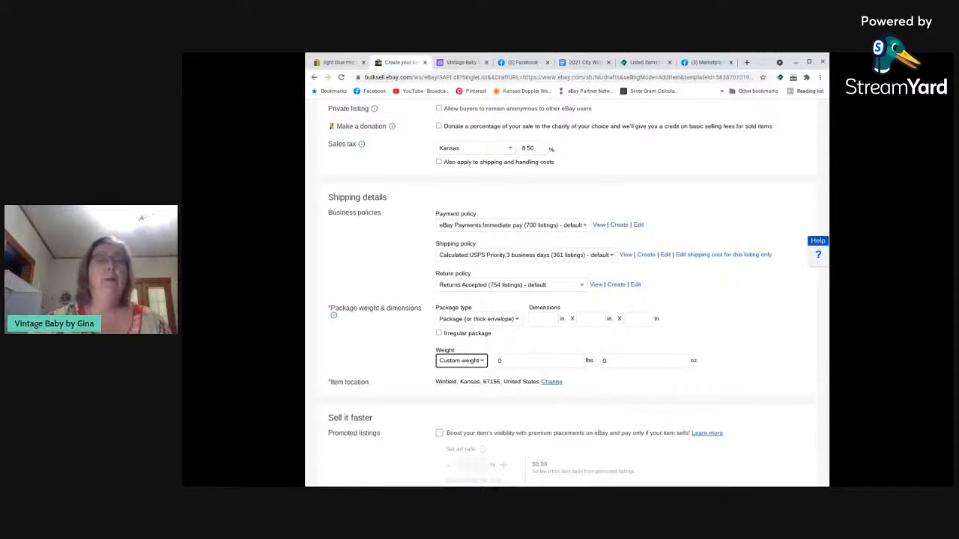
click(462, 387)
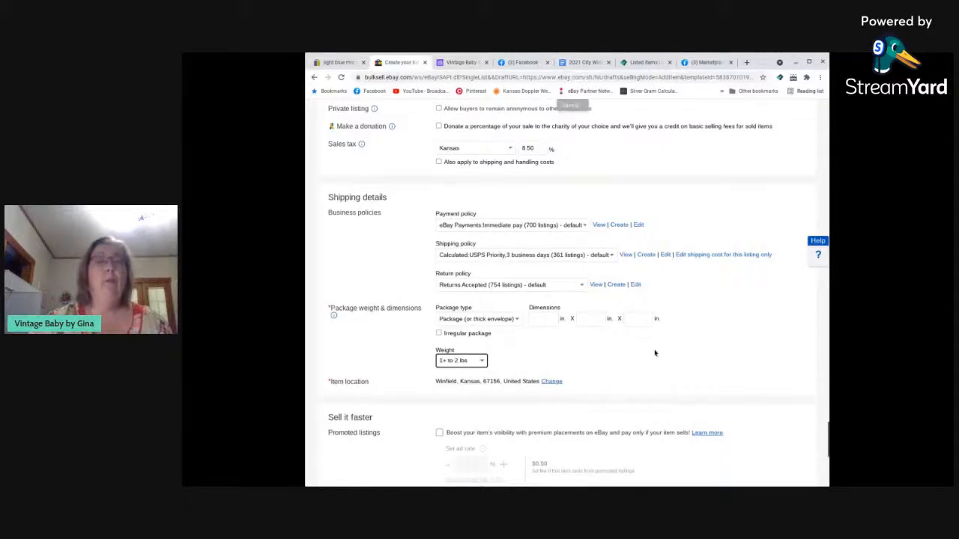
Enable the promoted listing with a 3% ad rate and save the listing as a draft.
scroll(650, 352, down, 5)
click(439, 243)
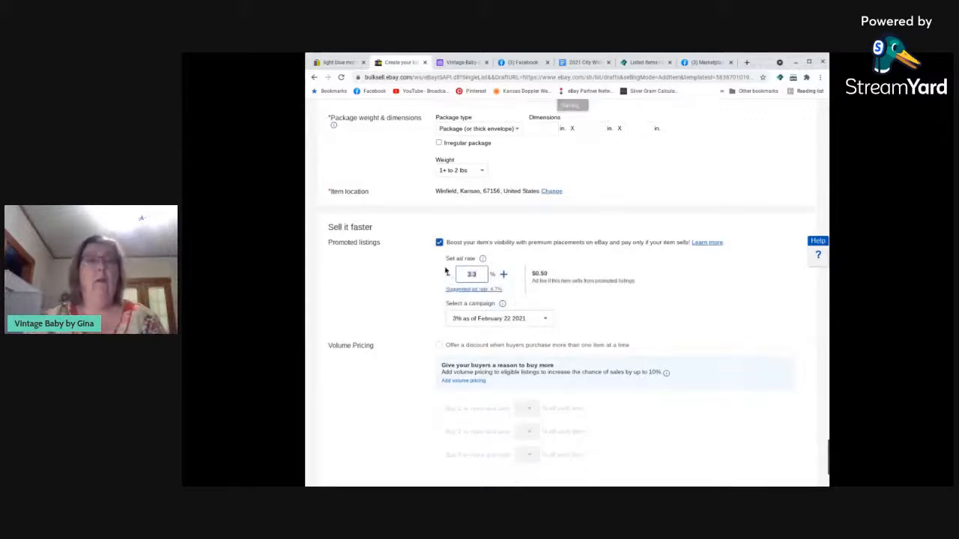
scroll(680, 329, down, 2)
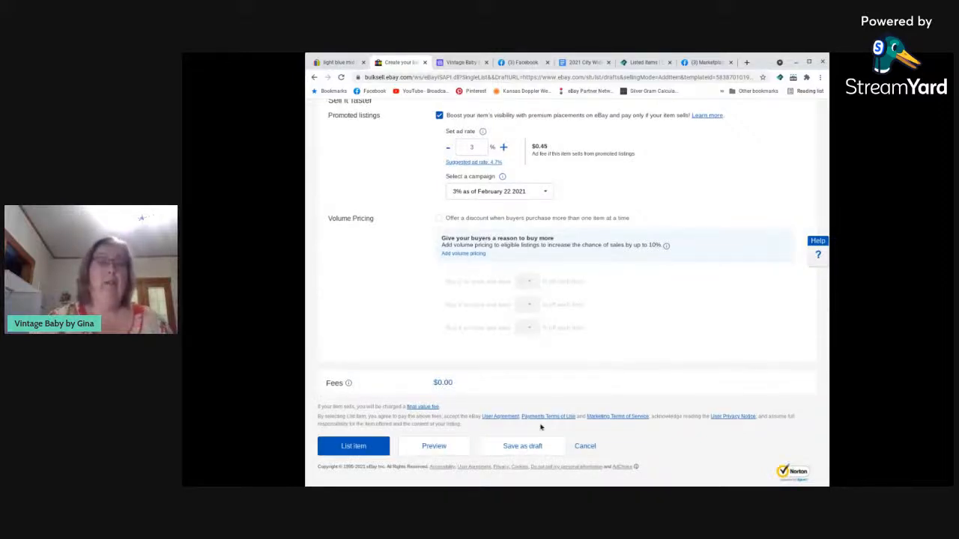
click(514, 448)
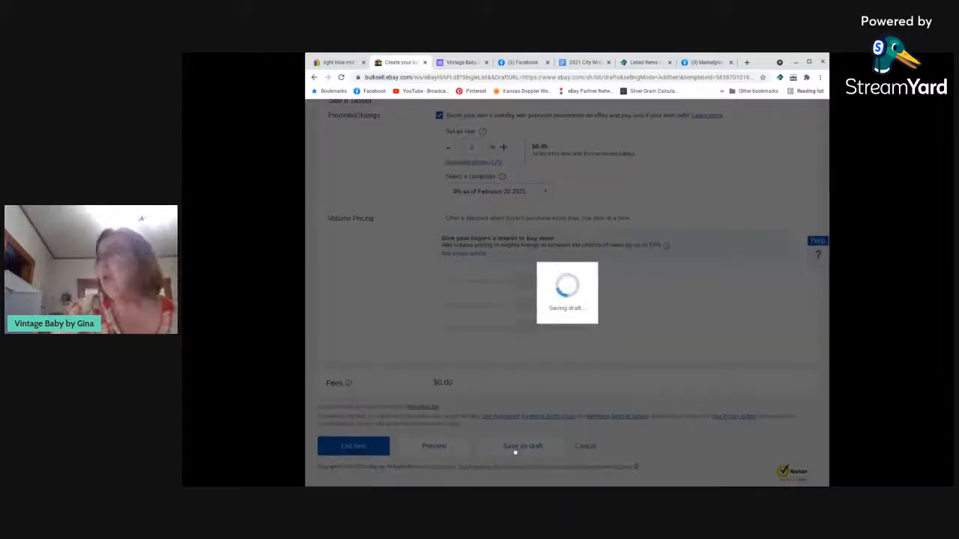
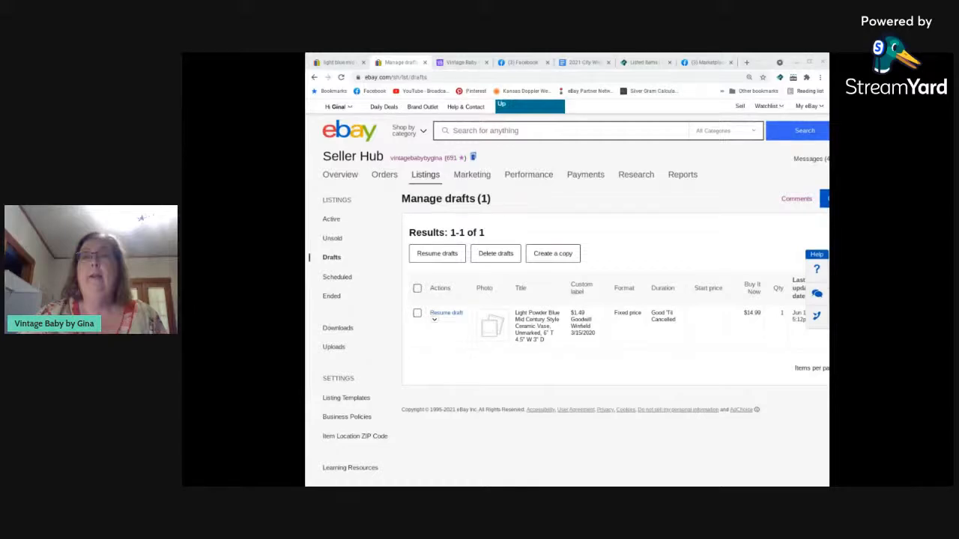
Resume the vase draft and save its main photo with brightness -40 and contrast 80.
click(454, 313)
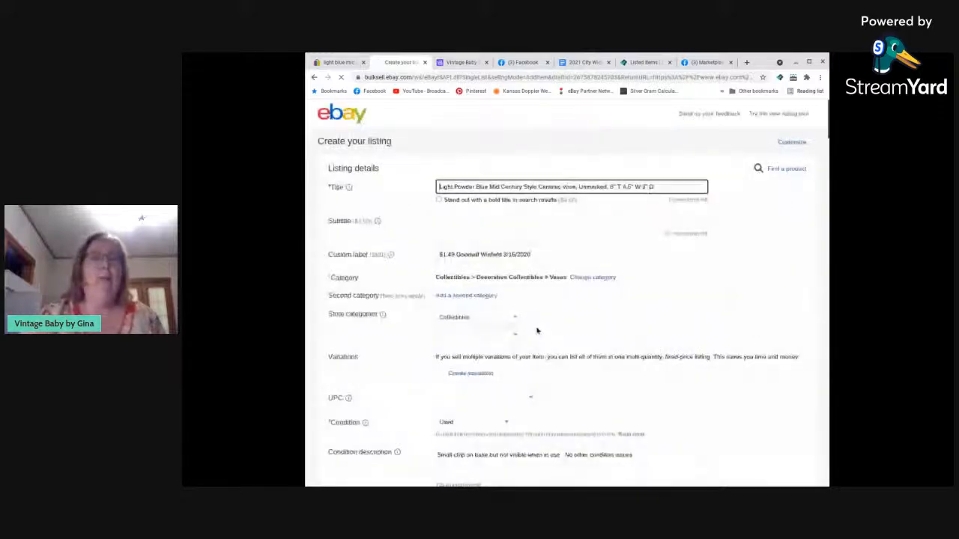
scroll(535, 326, down, 3)
scroll(540, 330, down, 2)
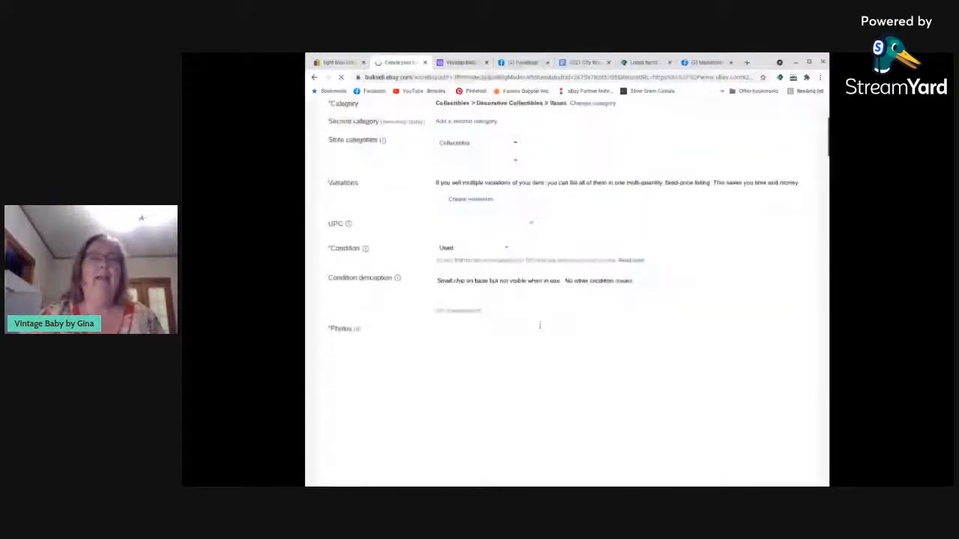
scroll(426, 321, down, 2)
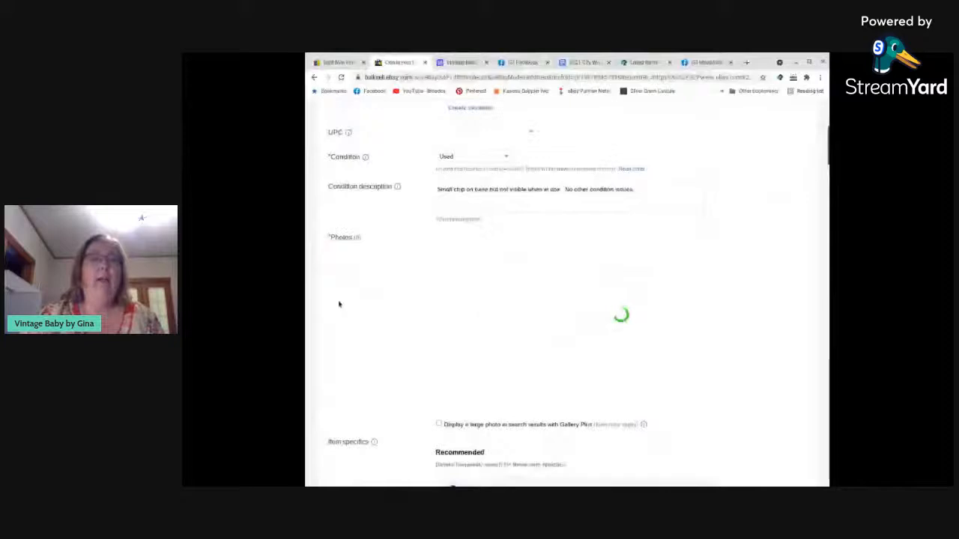
scroll(397, 306, down, 1)
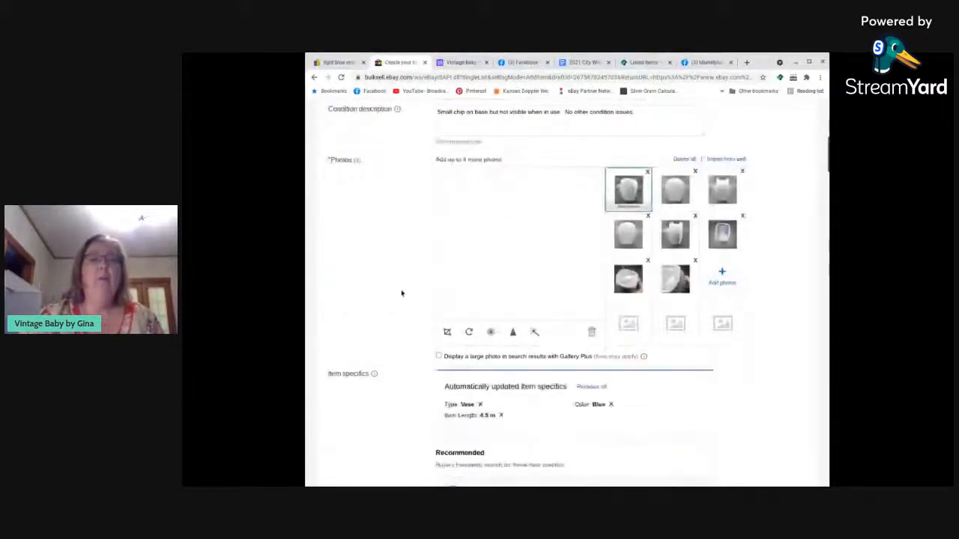
click(491, 334)
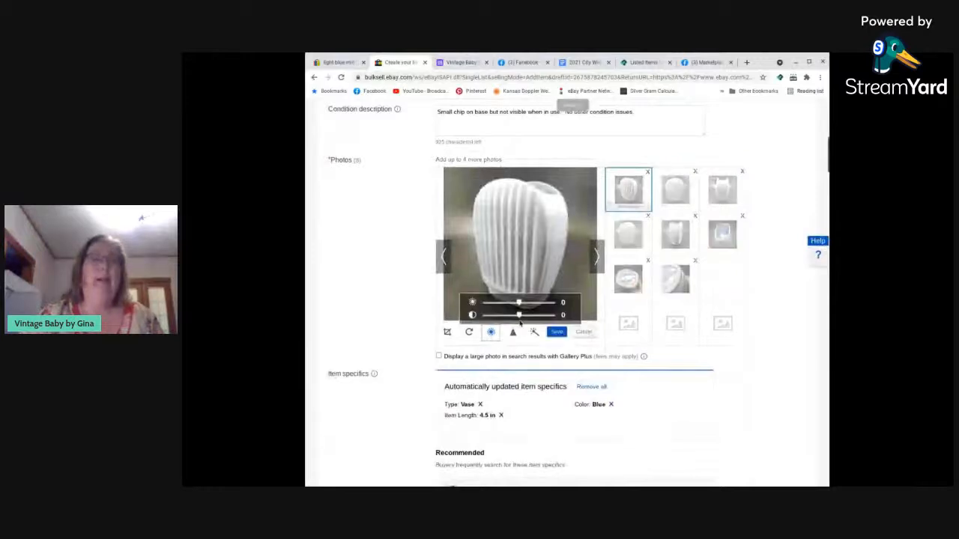
drag(521, 321, 555, 317)
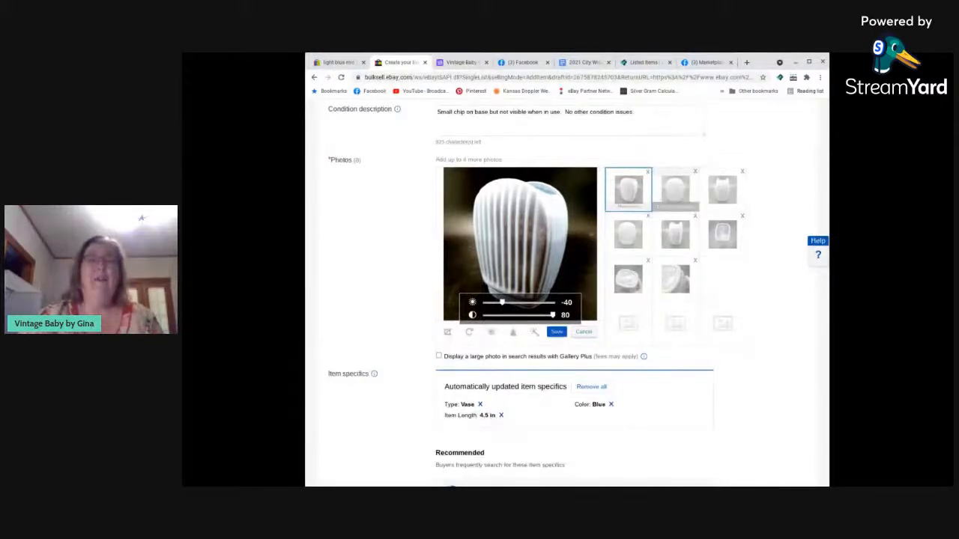
Darken the second listing photo and raise its contrast, saving the edit.
click(675, 191)
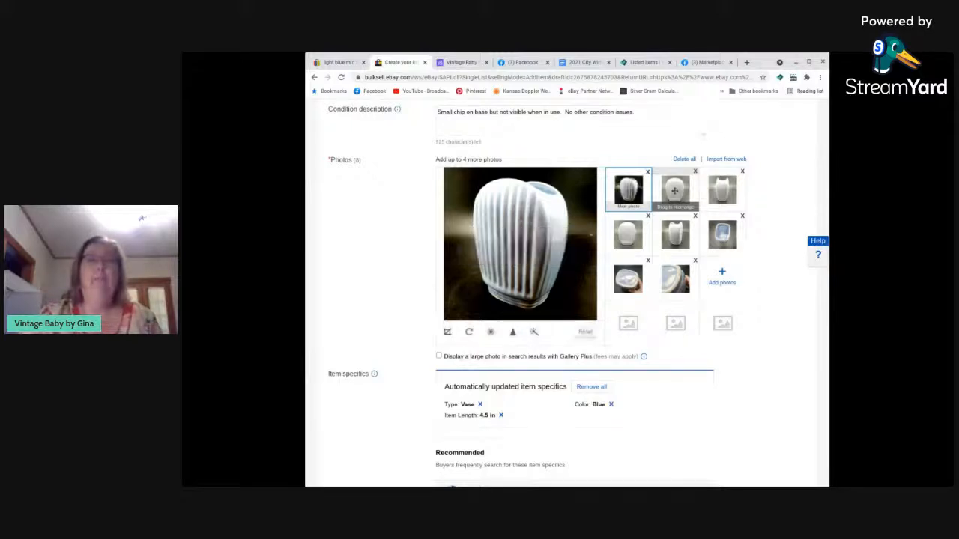
click(491, 332)
drag(519, 315, 494, 311)
click(556, 335)
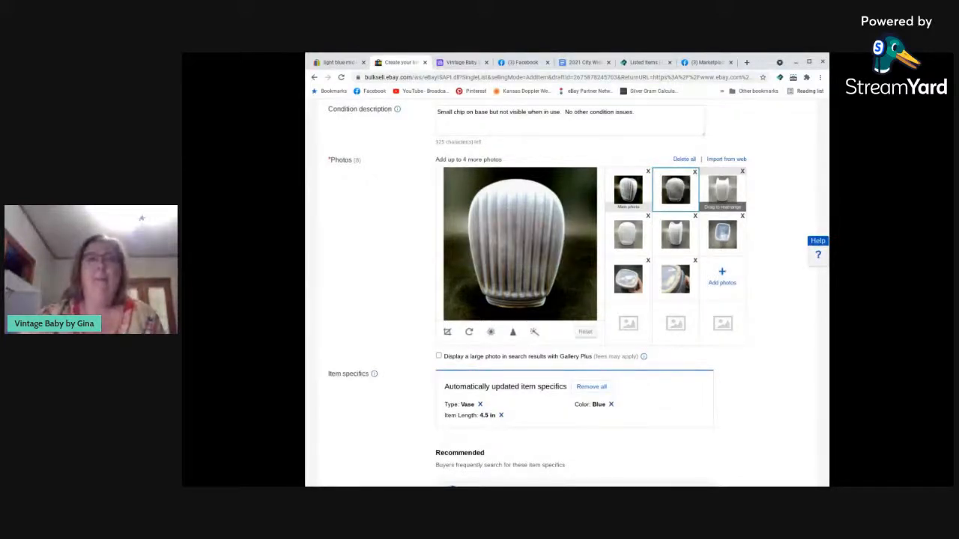
Set the third listing photo's brightness to -63 and contrast to 80, and save it.
click(722, 188)
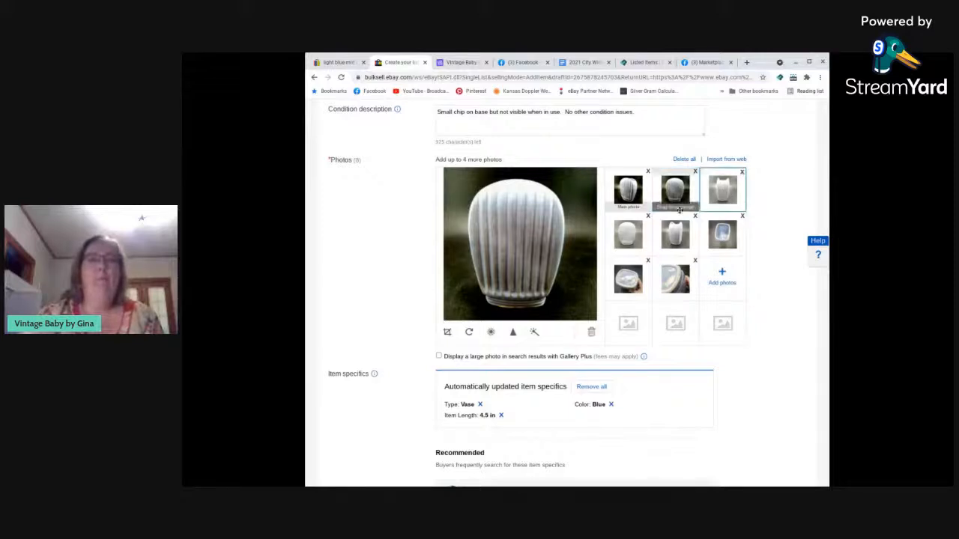
click(490, 332)
drag(518, 315, 492, 309)
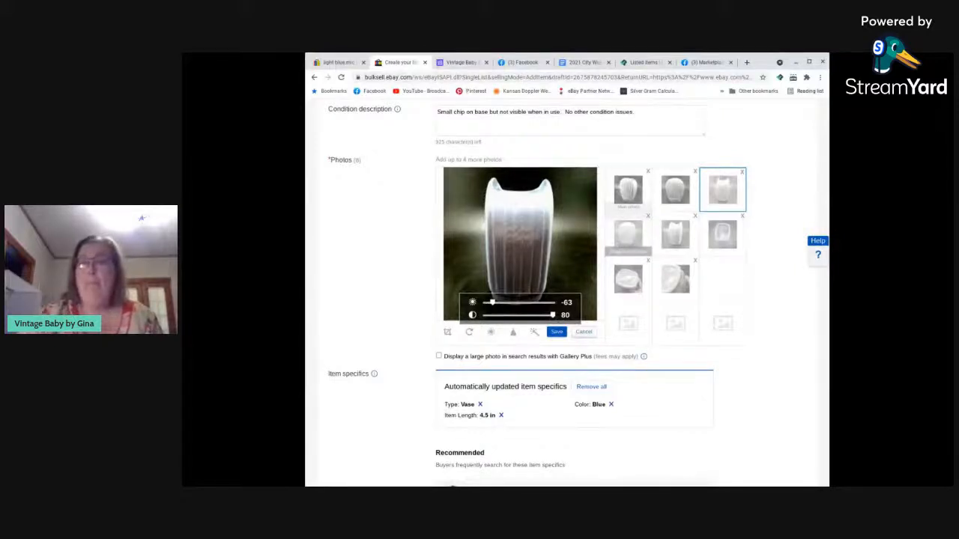
click(557, 332)
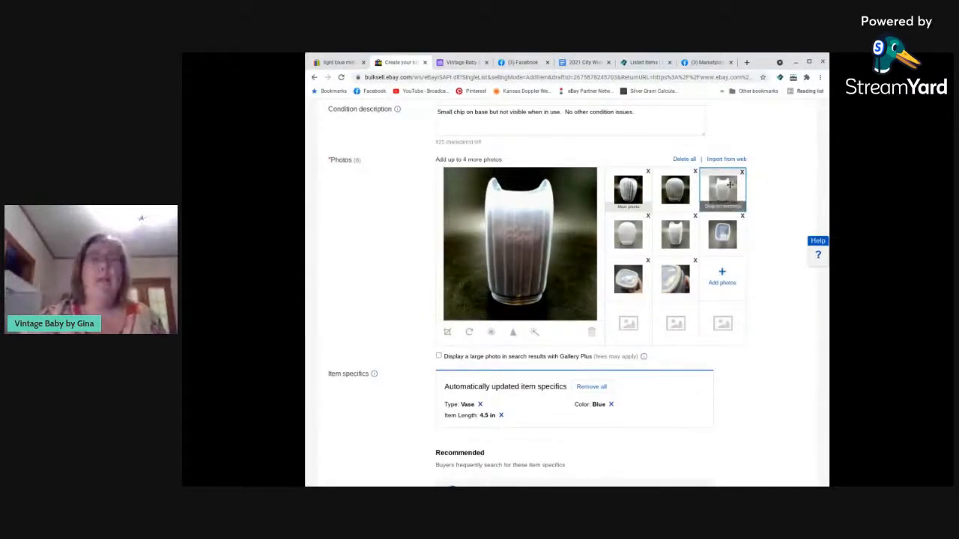
Set the fourth listing photo's brightness to -61 and contrast to 80, and save it.
click(630, 235)
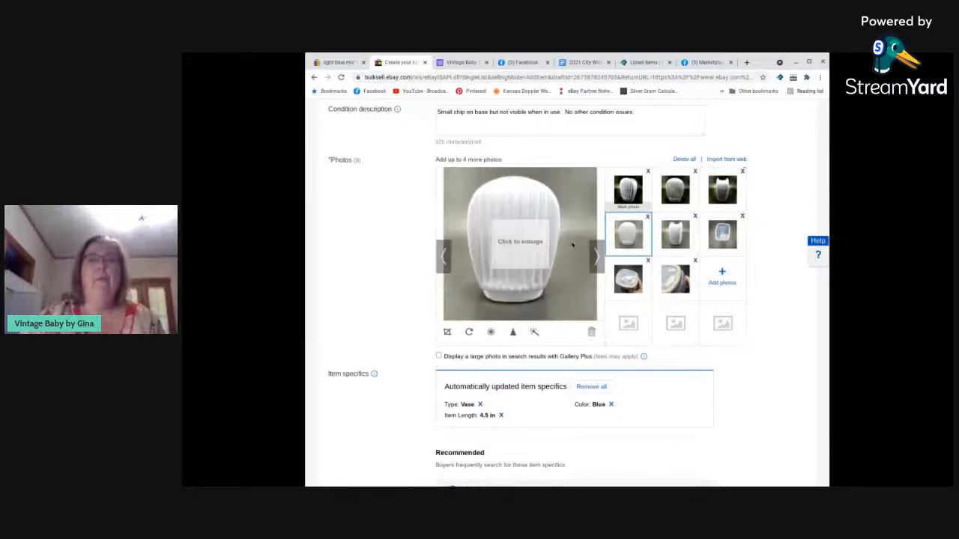
click(491, 332)
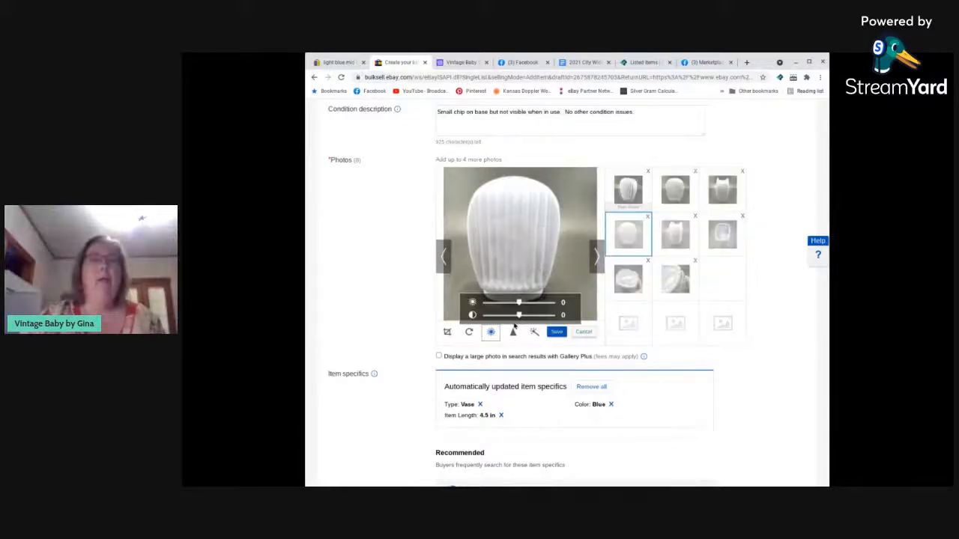
drag(519, 316, 492, 312)
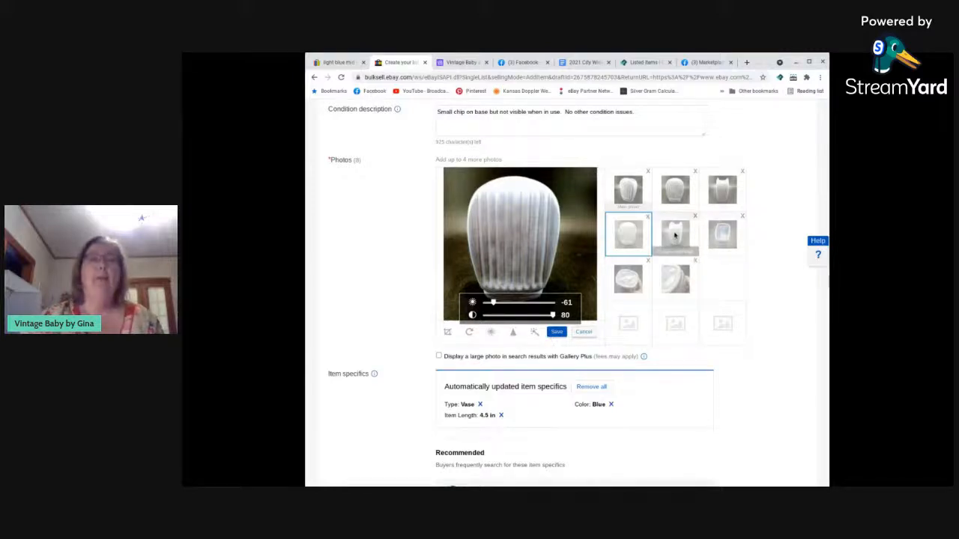
Set the fifth listing photo's brightness to -61 and contrast to 80, and save it.
click(674, 235)
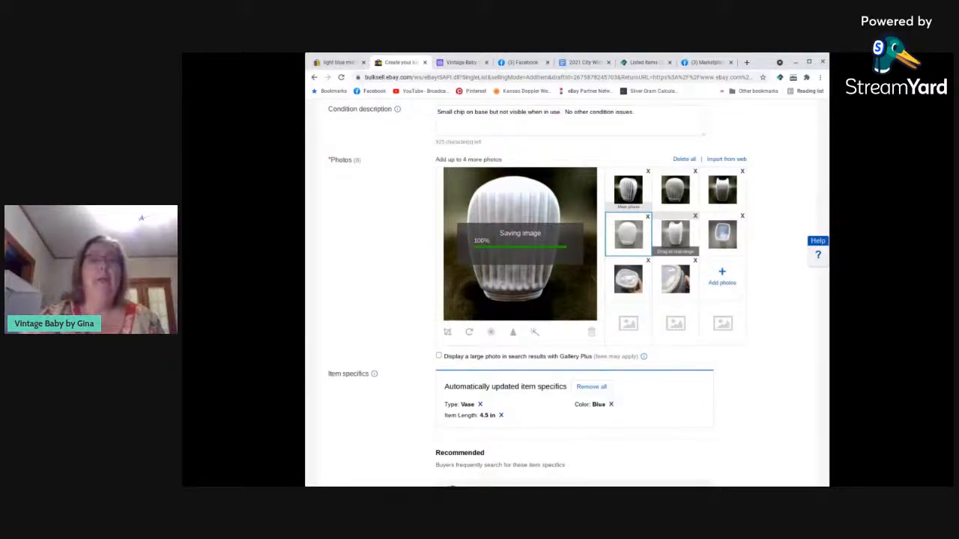
click(673, 233)
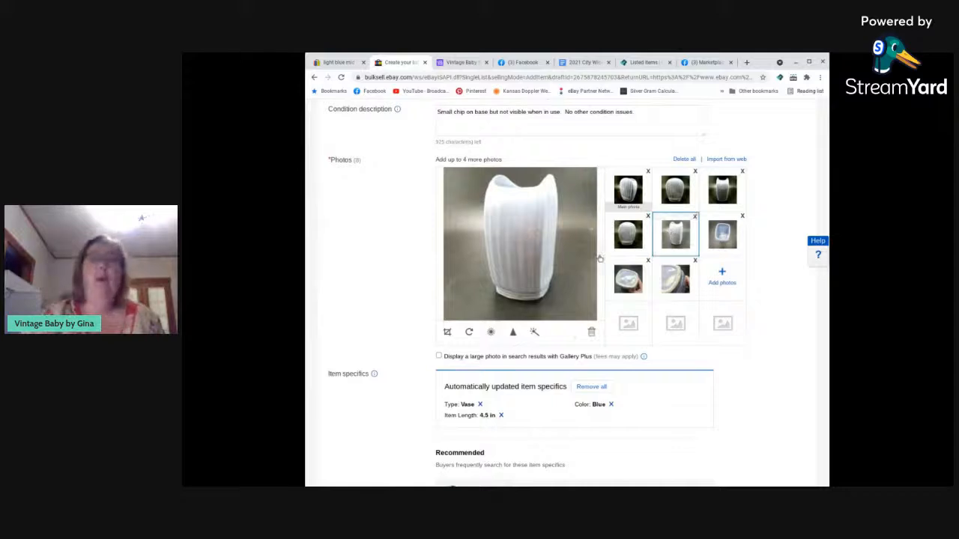
click(490, 332)
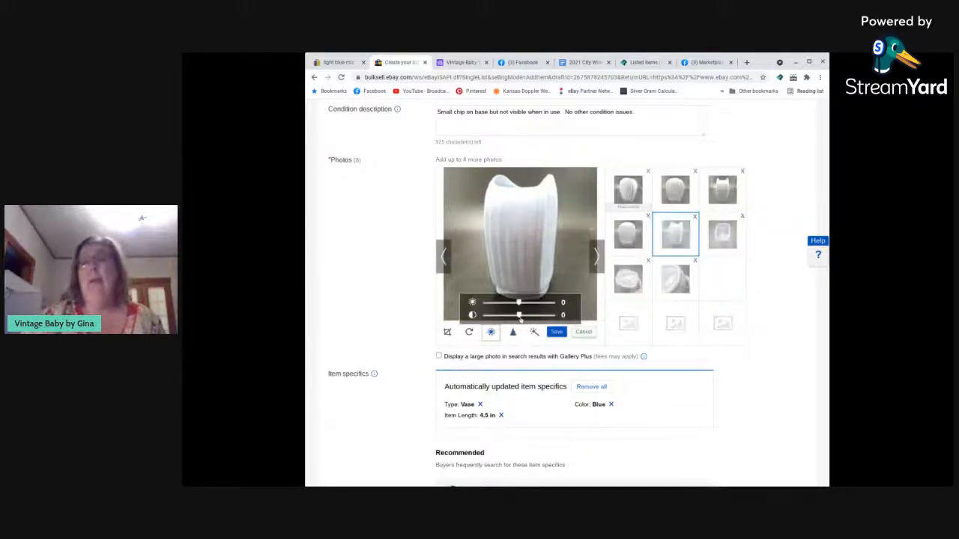
drag(519, 316, 492, 307)
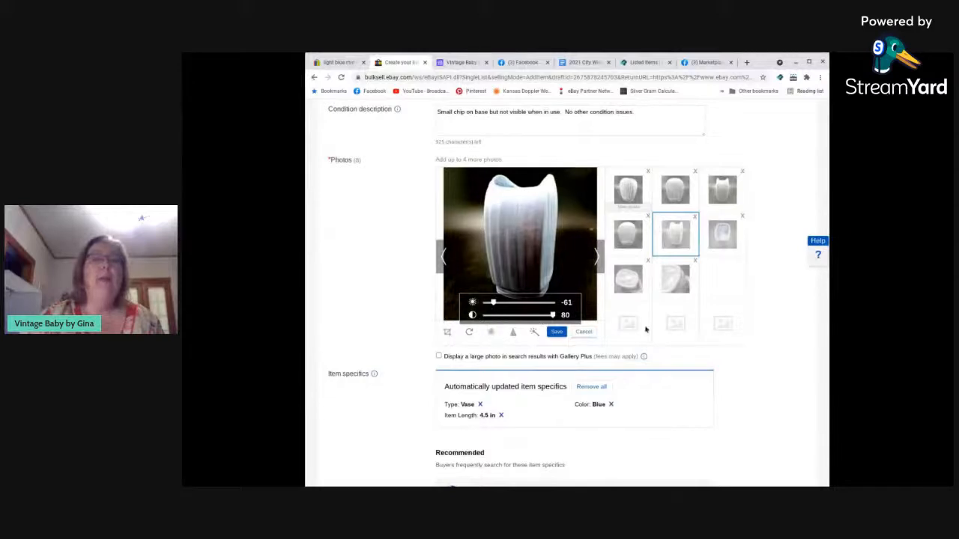
Set brightness to -54 and contrast to 80 on the sixth photo, showing the vase's interior, and save it.
click(724, 239)
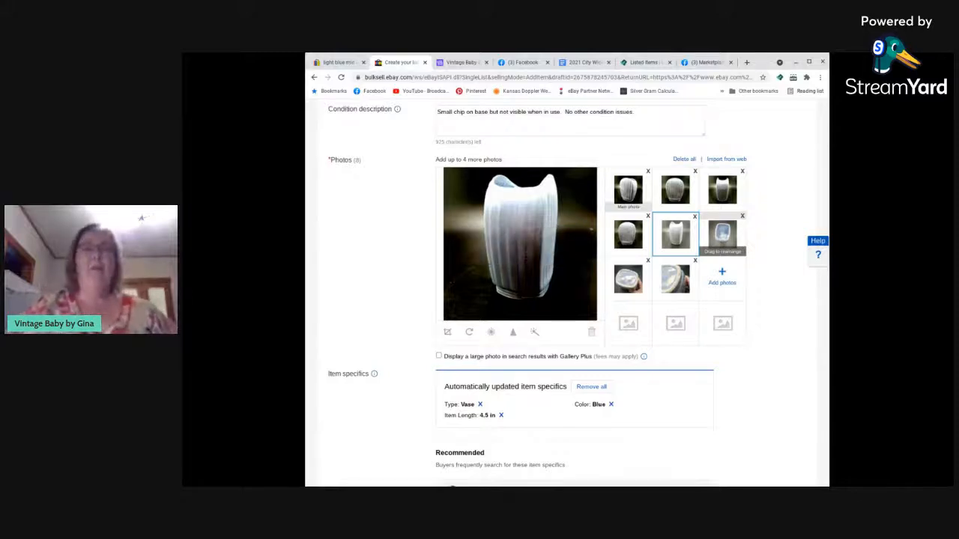
click(715, 238)
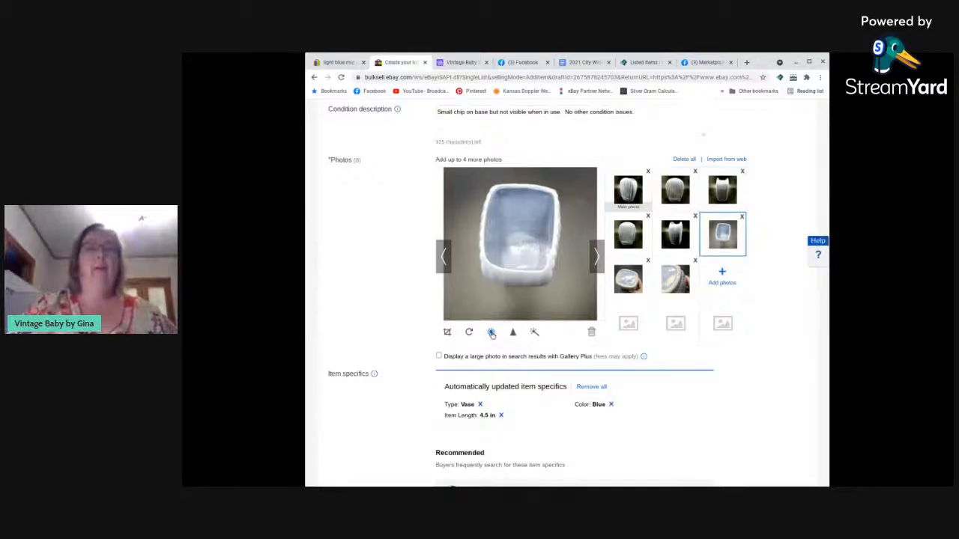
click(491, 333)
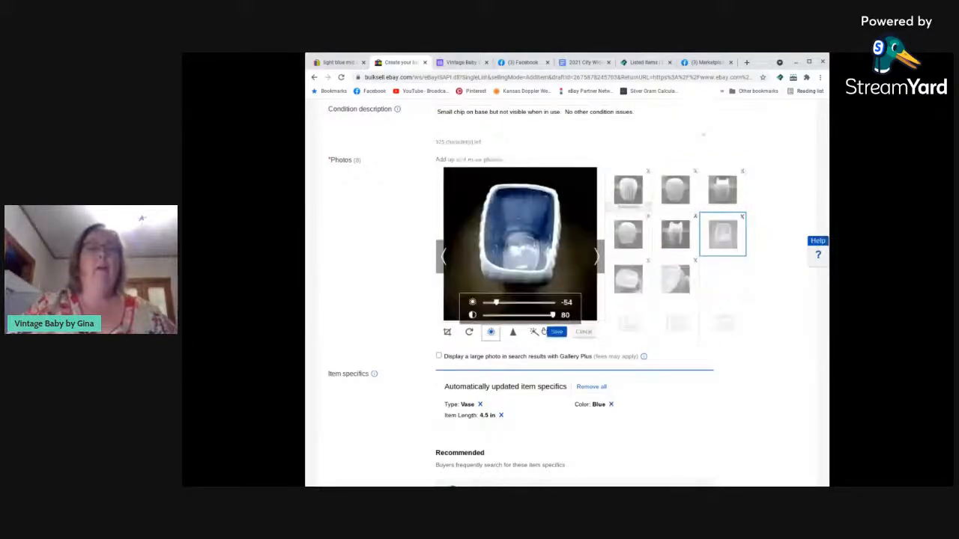
Set brightness to -41 and contrast to 80 on the seventh photo, showing the vase's base, and save it.
click(628, 282)
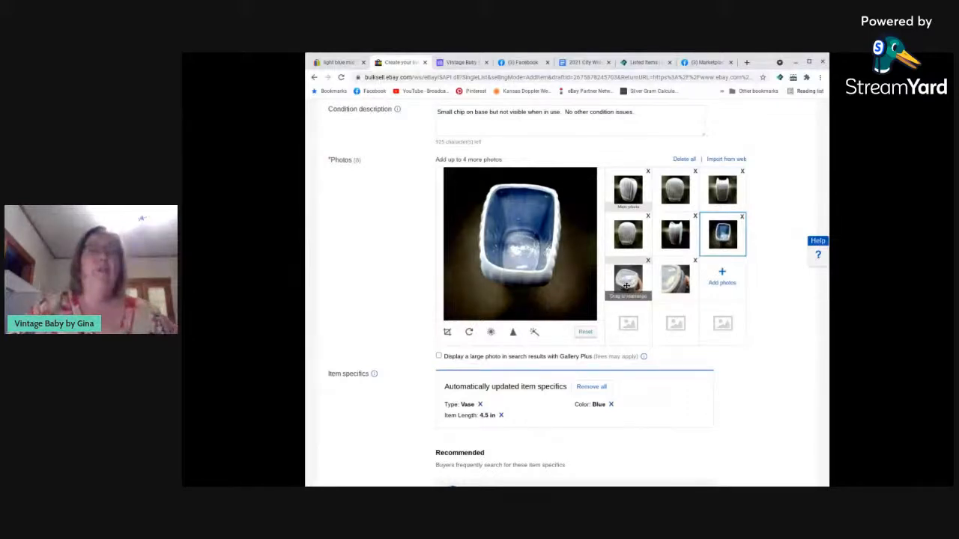
click(627, 282)
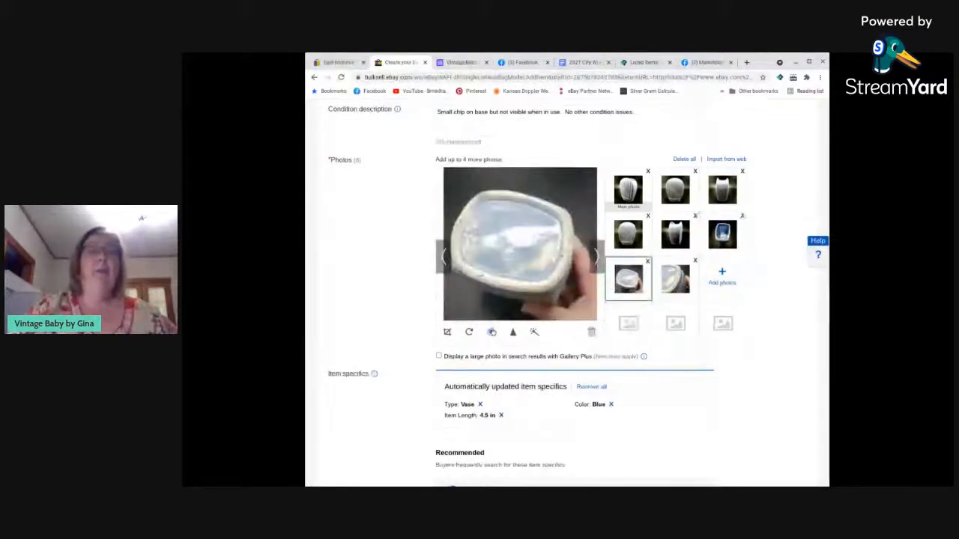
click(492, 332)
drag(519, 316, 502, 303)
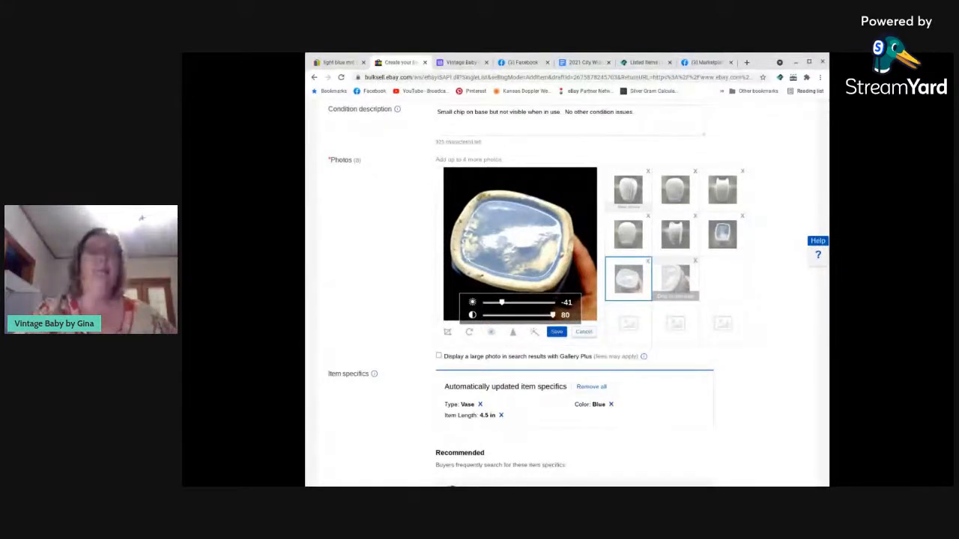
Check the eighth photo, the close-up of the vase's base, and submit the listing to go live.
click(675, 280)
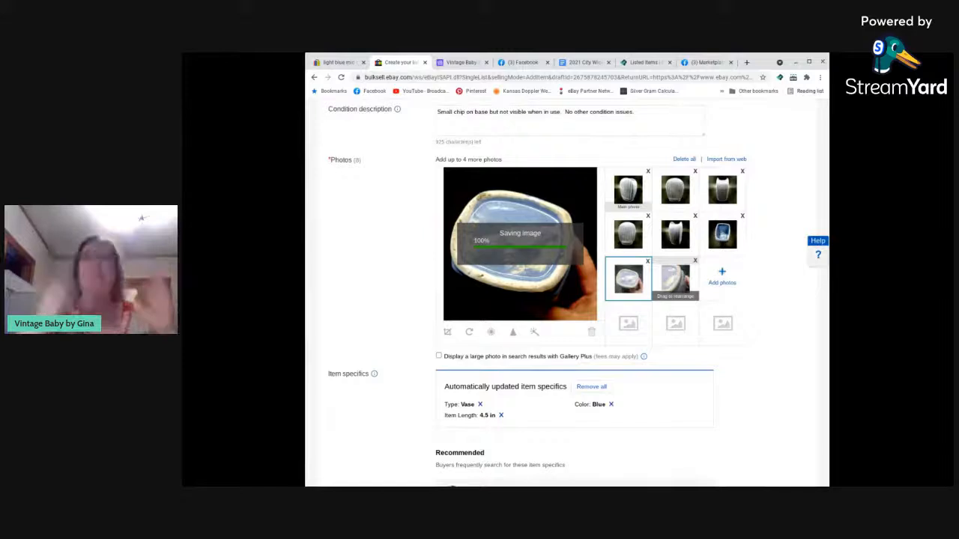
click(669, 282)
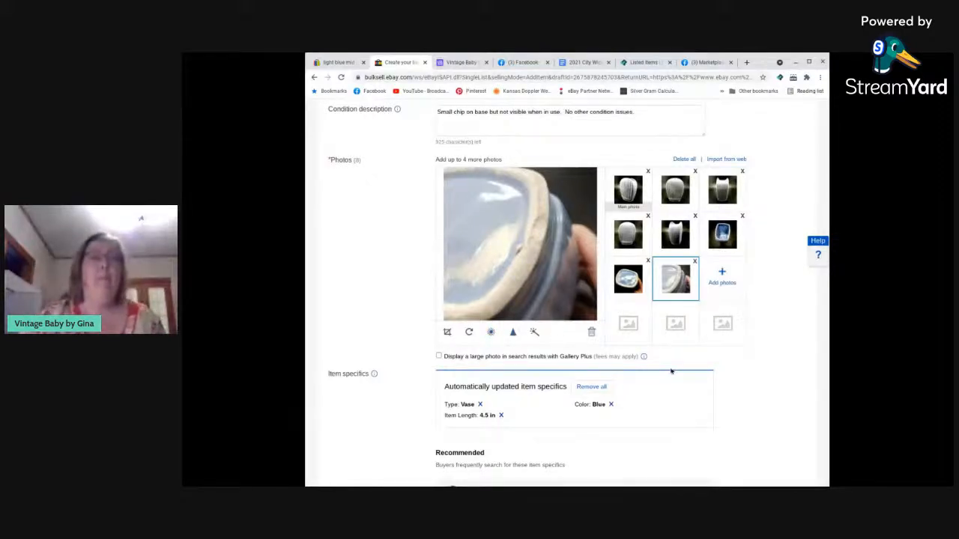
scroll(671, 371, down, 15)
scroll(663, 373, down, 15)
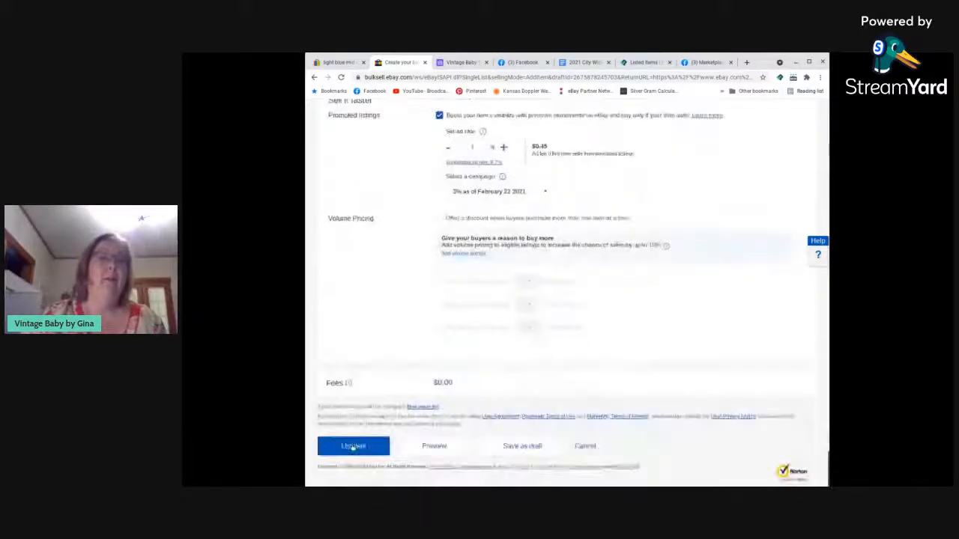
click(353, 447)
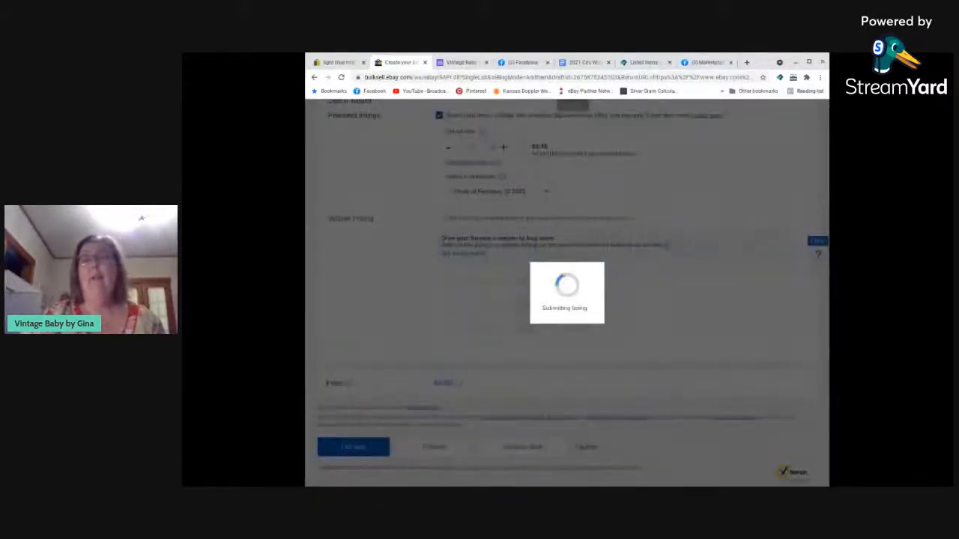